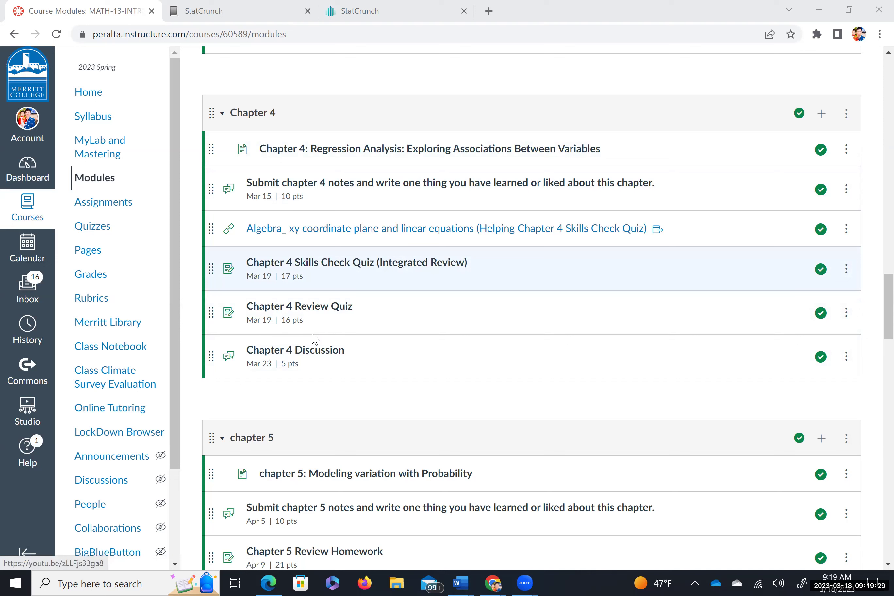
Open the Chapter 4 Discussion and review question 1 with its sample SPY chart.
click(306, 357)
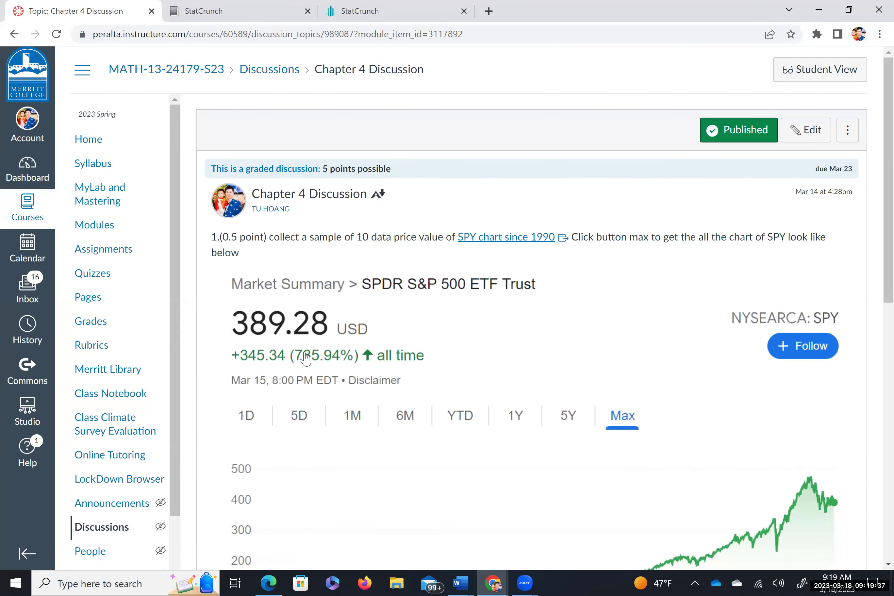
scroll(306, 357, down, 3)
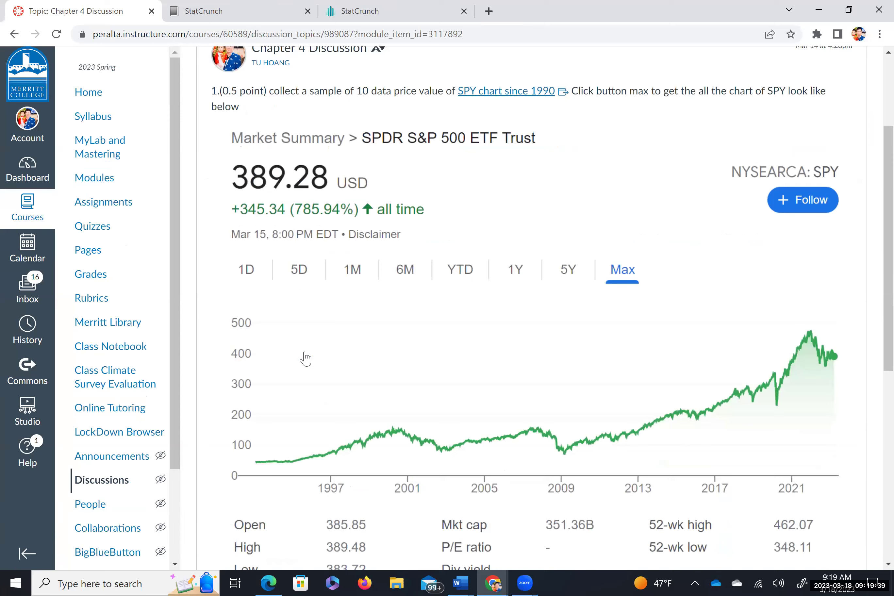
scroll(306, 359, up, 1)
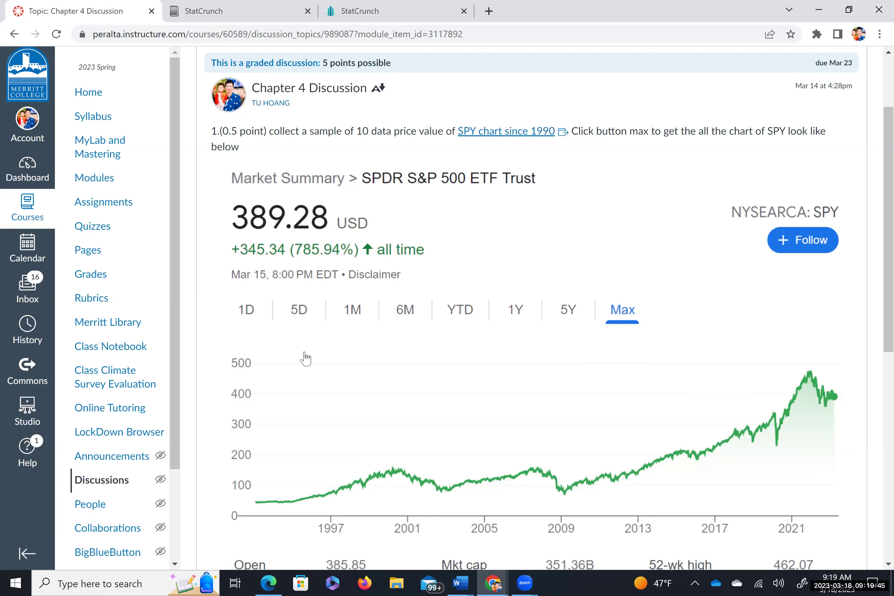
scroll(305, 359, down, 1)
scroll(305, 359, up, 1)
scroll(306, 358, up, 1)
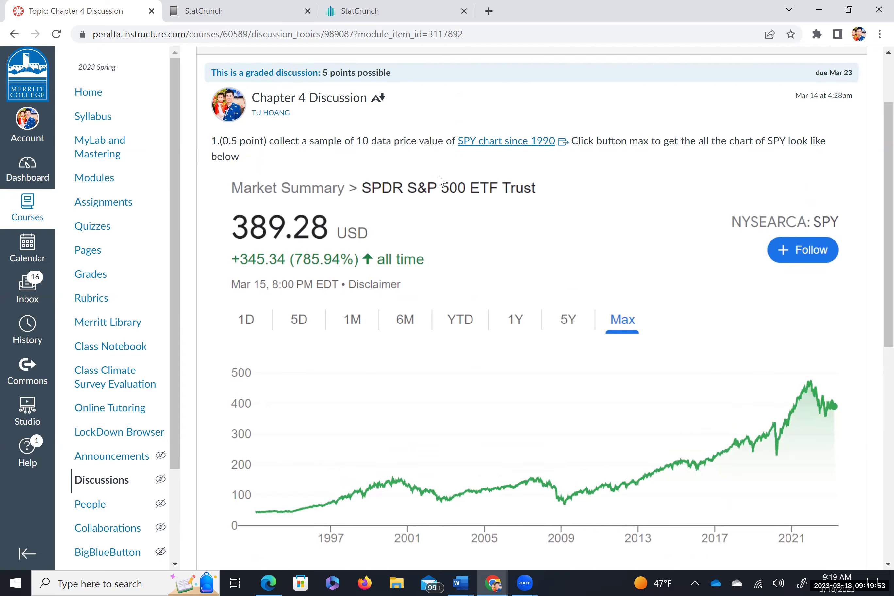
Open the linked SPY chart since 1990, and recheck the sample chart in the discussion instructions.
click(515, 146)
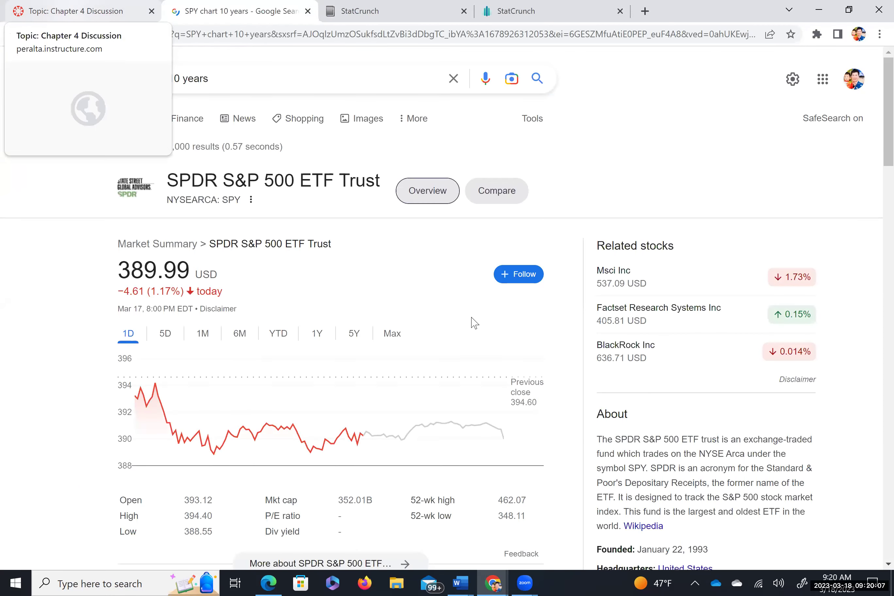
key(ctrl+shift+Tab)
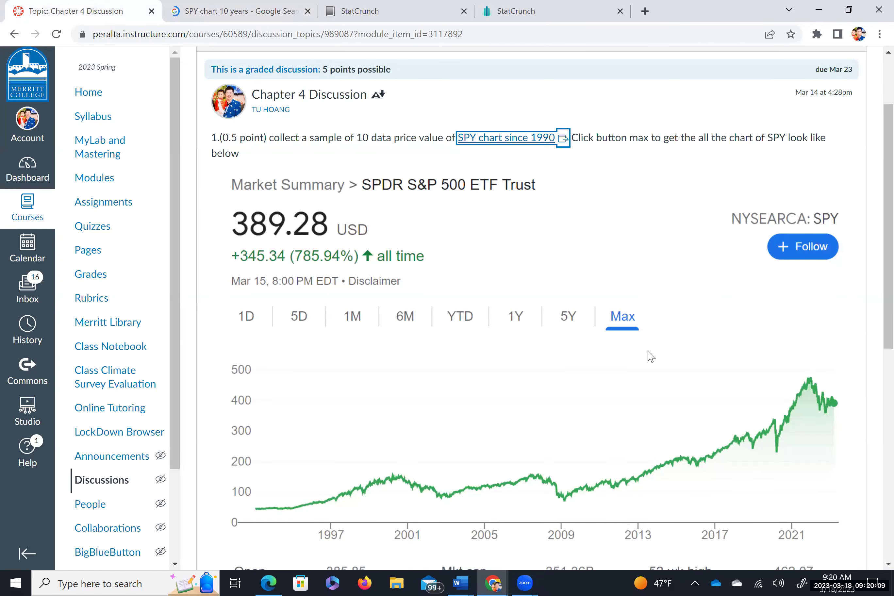
scroll(650, 356, down, 3)
scroll(650, 357, up, 3)
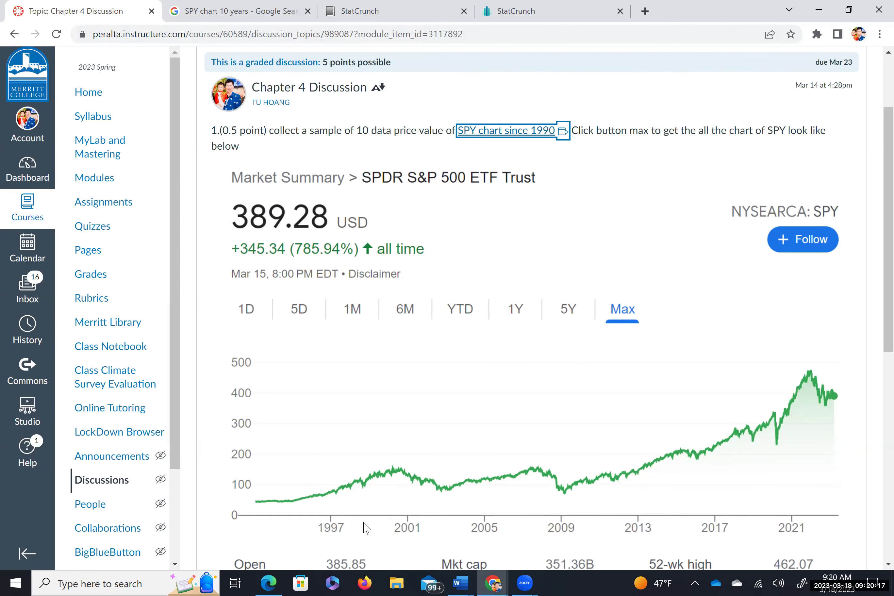
Switch to the Google results for SPY and show the price chart over the Max range.
click(185, 14)
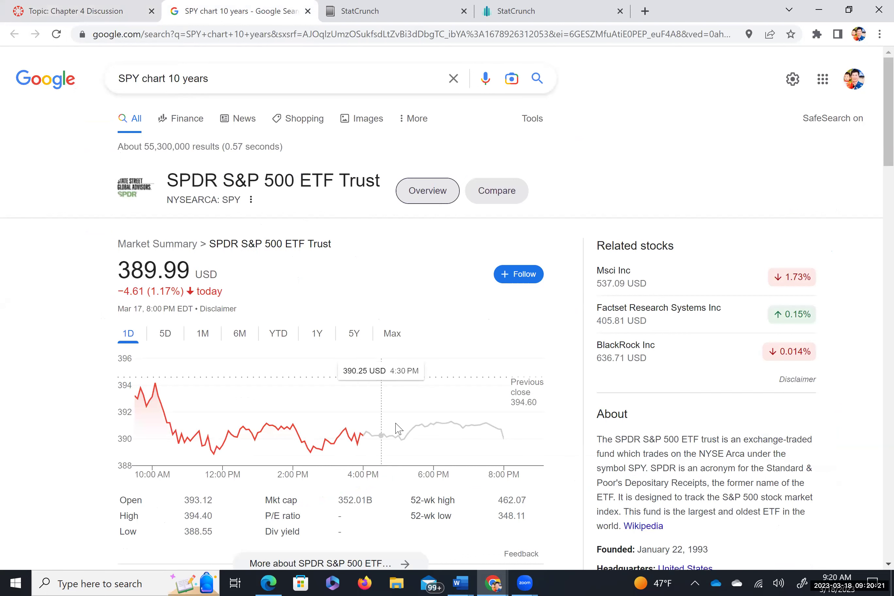
scroll(397, 446, down, 2)
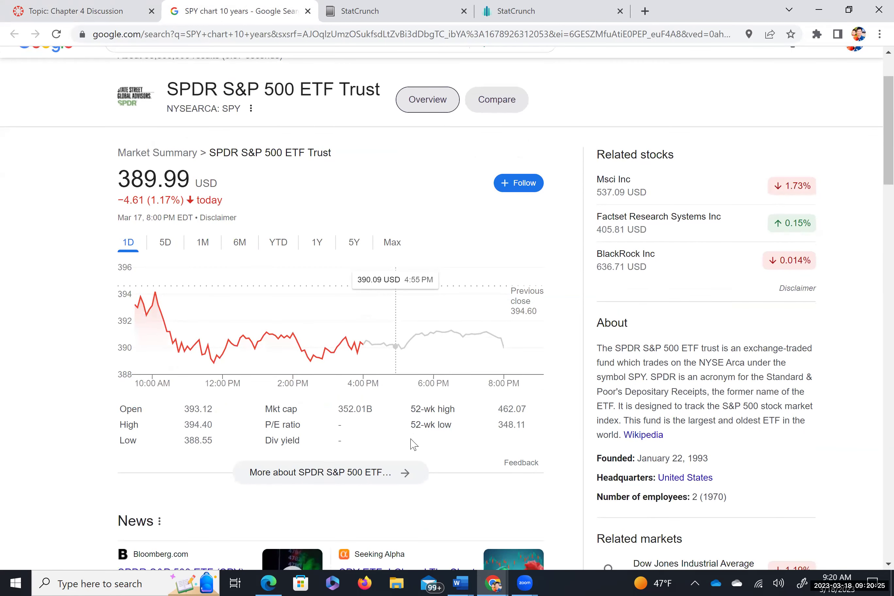
click(393, 249)
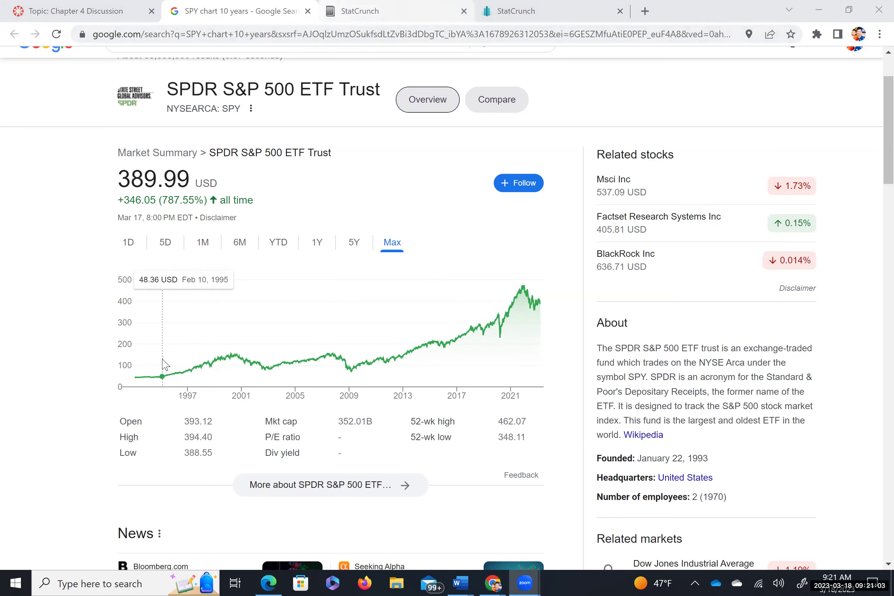
Review the discussion's x and y definitions, the data collection example and the StatCrunch tasks.
key(ctrl+shift+Tab)
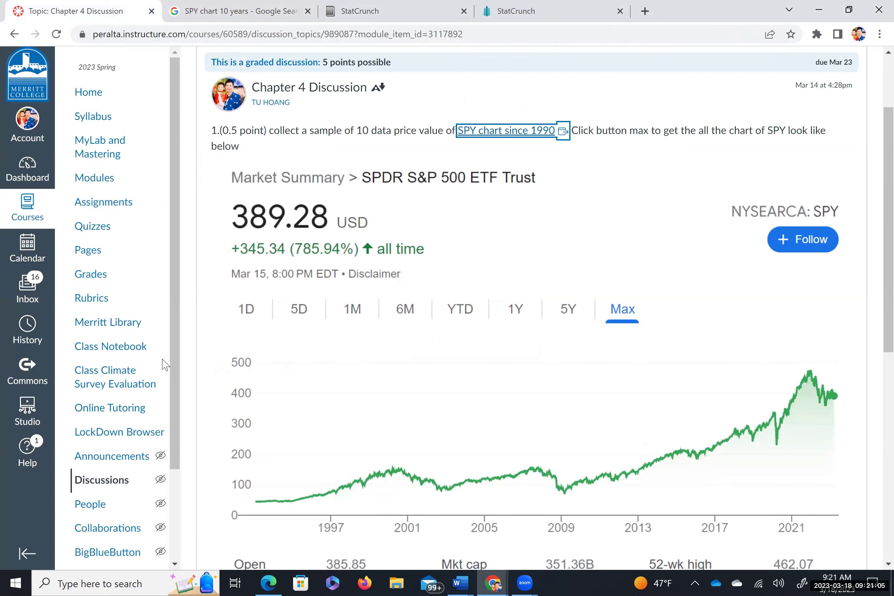
scroll(165, 364, down, 3)
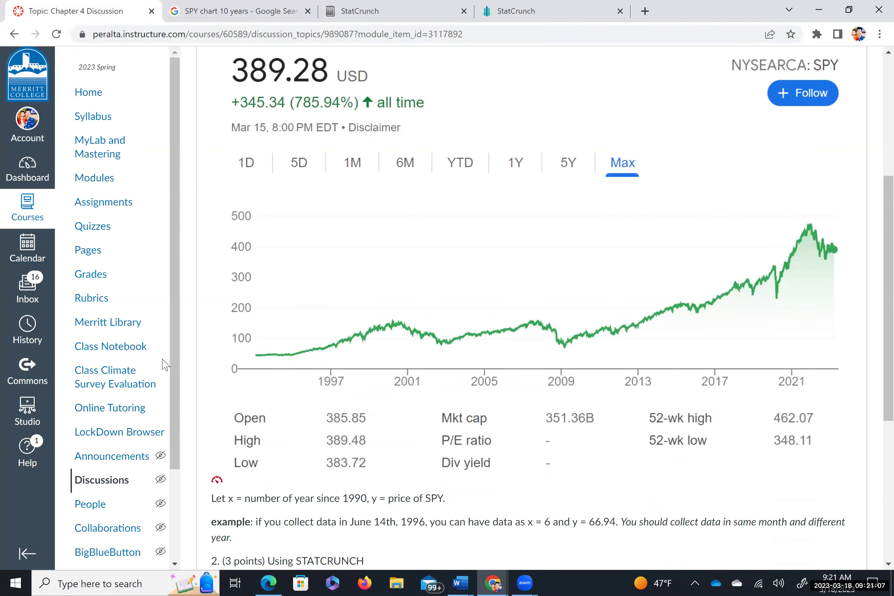
scroll(163, 362, down, 4)
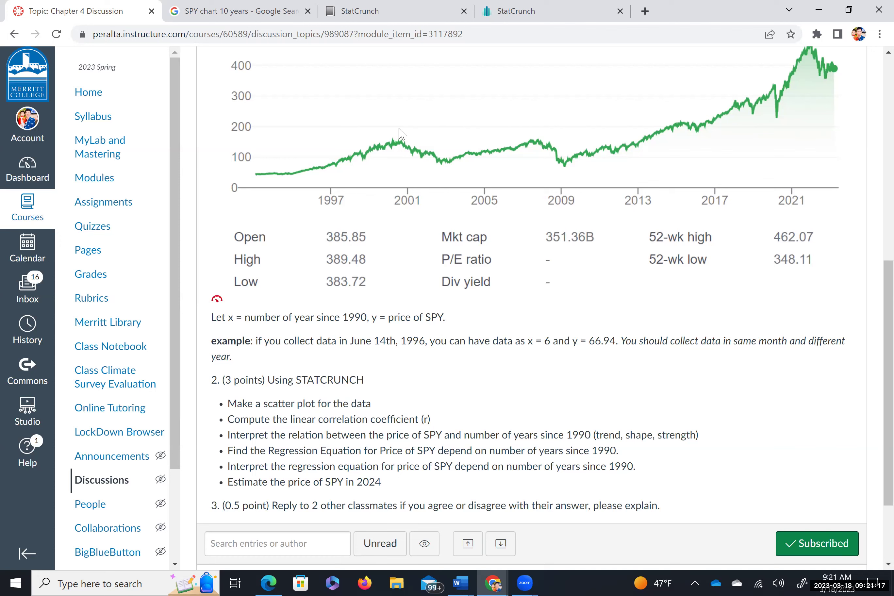
Return to the SPY price chart and handwrite the first data point, "Jan, 1997 – 75.09", above it.
click(268, 15)
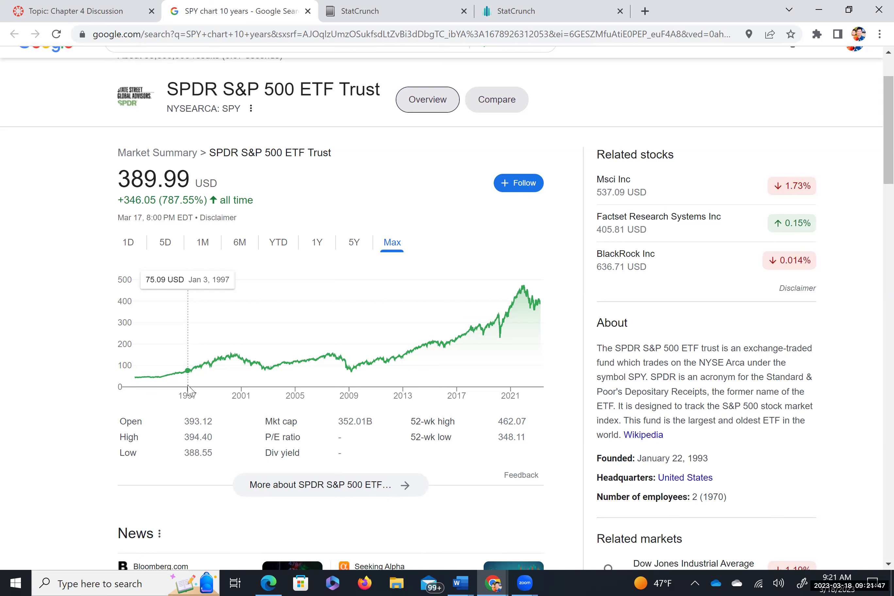
mouse_move(364, 183)
mouse_down()
mouse_move(363, 195)
mouse_move(402, 193)
mouse_up()
drag(322, 182, 349, 200)
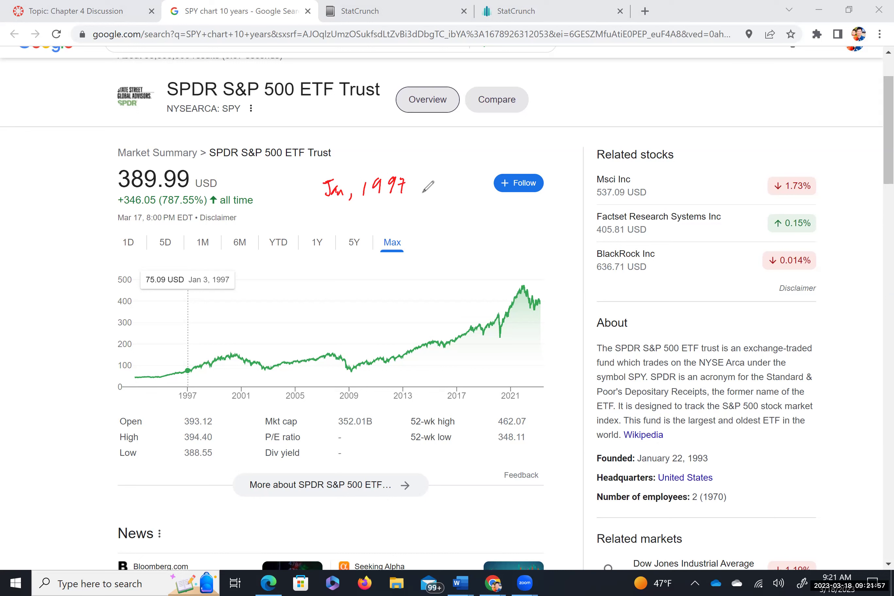
drag(414, 186, 448, 193)
click(471, 190)
drag(484, 176, 489, 180)
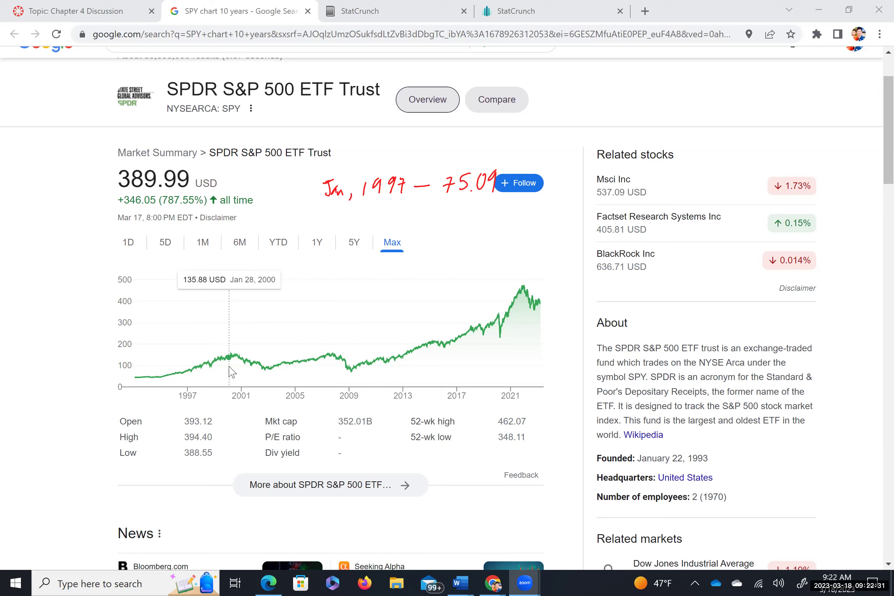
Handwrite the second data point, "Jan, 2000 – 135.88", below the 1997 entry.
mouse_move(332, 209)
mouse_down()
mouse_move(345, 208)
mouse_move(336, 218)
mouse_move(366, 230)
mouse_move(386, 226)
mouse_move(389, 212)
mouse_up()
mouse_move(398, 210)
mouse_down()
mouse_move(445, 223)
mouse_move(462, 213)
mouse_up()
mouse_move(473, 206)
mouse_down()
mouse_move(464, 224)
mouse_move(488, 222)
mouse_move(505, 207)
mouse_up()
click(480, 222)
click(506, 205)
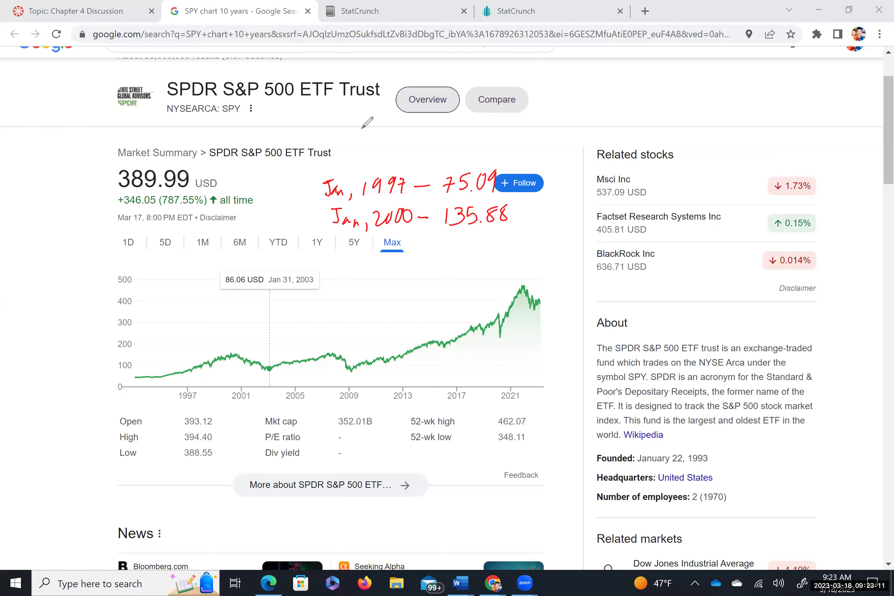
Draw curved connectors from 1997 to 2000 and on to the next row, labelling each interval "+3".
mouse_move(322, 189)
mouse_down()
mouse_move(310, 218)
mouse_move(317, 222)
mouse_up()
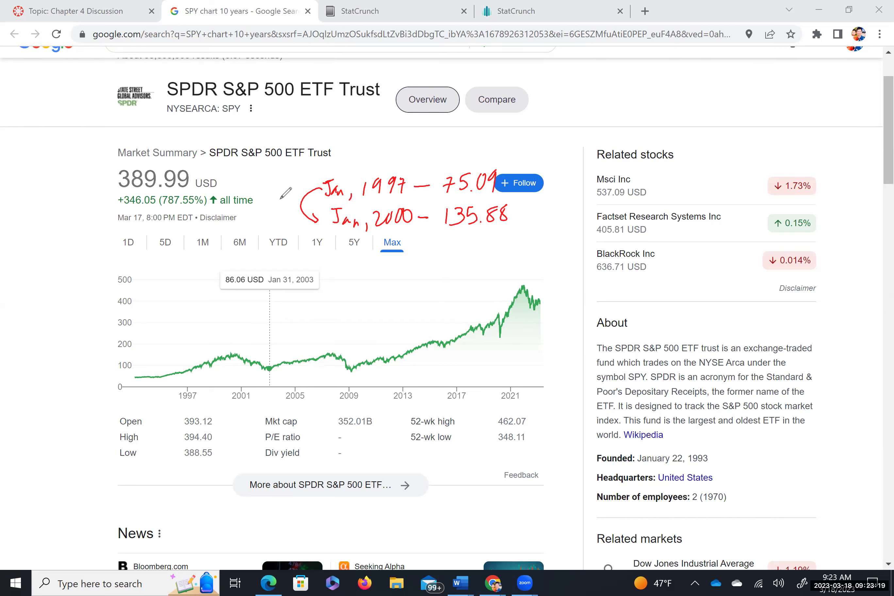
drag(271, 197, 271, 215)
drag(266, 208, 277, 207)
mouse_move(278, 200)
mouse_down()
mouse_move(279, 217)
mouse_move(326, 252)
mouse_up()
drag(267, 232, 265, 248)
drag(263, 235, 273, 232)
drag(277, 230, 279, 246)
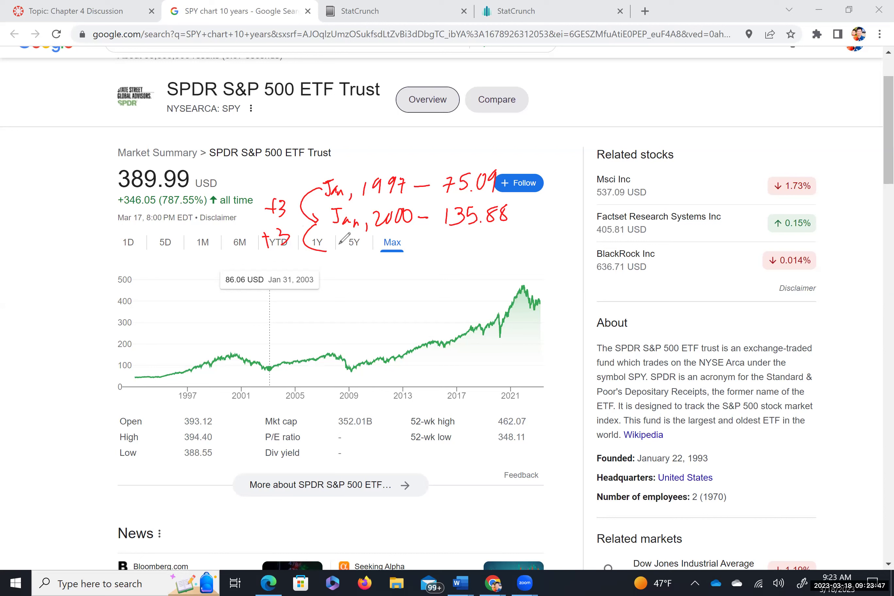
Handwrite the third data point, "Jan, 2003 – 86.06", below the 2000 entry.
mouse_move(329, 247)
mouse_down()
mouse_move(330, 257)
mouse_move(383, 258)
mouse_up()
mouse_move(388, 248)
mouse_down()
mouse_move(430, 250)
mouse_move(459, 244)
mouse_up()
mouse_move(471, 236)
mouse_down()
mouse_move(466, 248)
mouse_move(476, 253)
mouse_up()
drag(484, 240, 493, 248)
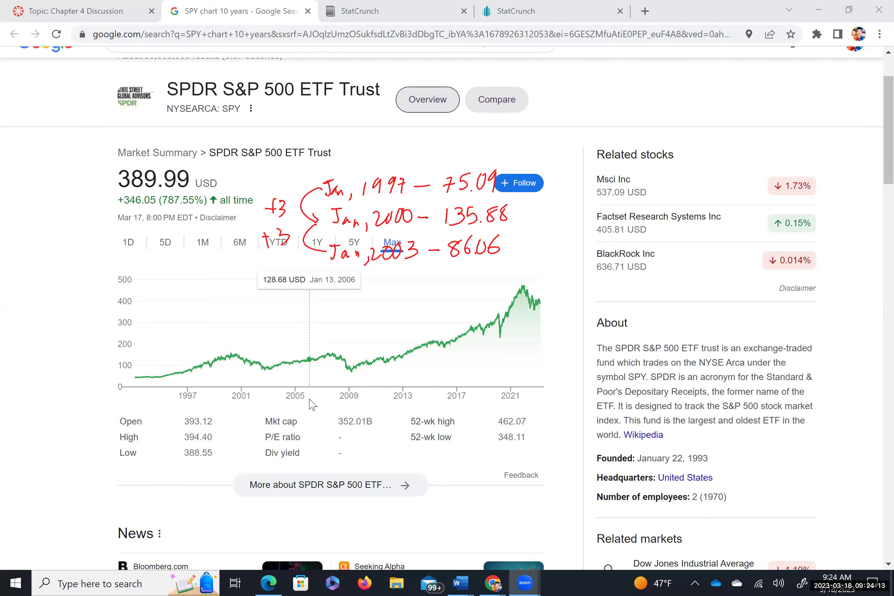
Draw another "+3" connector below the 2003 entry and handwrite the data point "Jan, 2006 – 128.68".
mouse_move(327, 255)
mouse_down()
mouse_move(309, 276)
mouse_move(331, 287)
mouse_up()
drag(275, 265, 273, 281)
mouse_move(267, 274)
mouse_down()
mouse_move(351, 279)
mouse_move(339, 293)
mouse_up()
drag(353, 287, 368, 296)
mouse_move(376, 282)
mouse_down()
mouse_move(383, 290)
mouse_move(388, 281)
mouse_move(401, 283)
mouse_up()
mouse_move(414, 270)
mouse_down()
mouse_move(476, 287)
mouse_move(447, 277)
mouse_move(477, 276)
mouse_move(487, 287)
mouse_move(505, 278)
mouse_up()
click(486, 289)
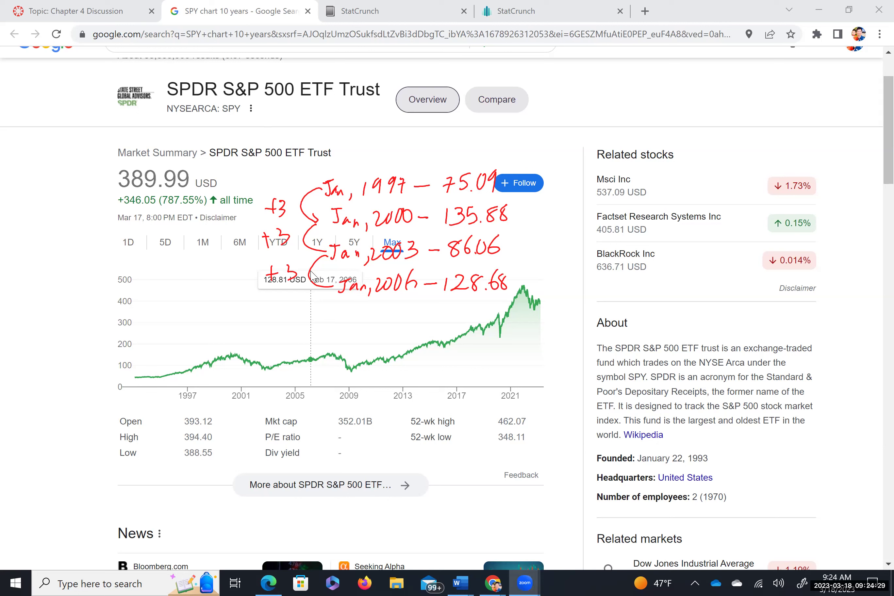
Find the January 2009 price on the chart and handwrite "Jan, 2009 – 85.06" above Related stocks.
click(353, 337)
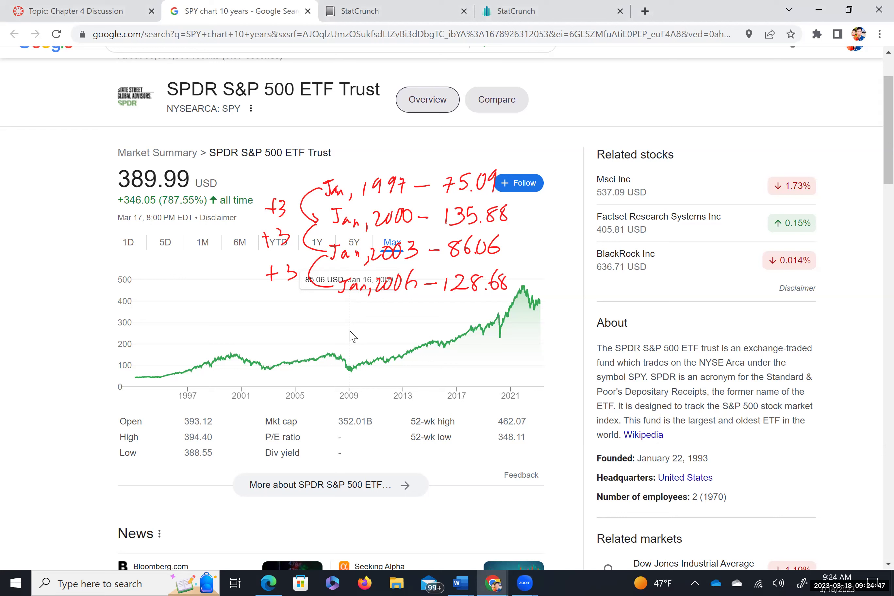
mouse_move(656, 112)
mouse_down()
mouse_move(662, 126)
mouse_move(713, 125)
mouse_move(777, 100)
mouse_move(779, 122)
mouse_move(815, 117)
mouse_move(825, 104)
mouse_up()
mouse_move(839, 103)
mouse_down()
mouse_move(828, 122)
mouse_move(857, 106)
mouse_up()
click(845, 123)
drag(872, 101, 870, 116)
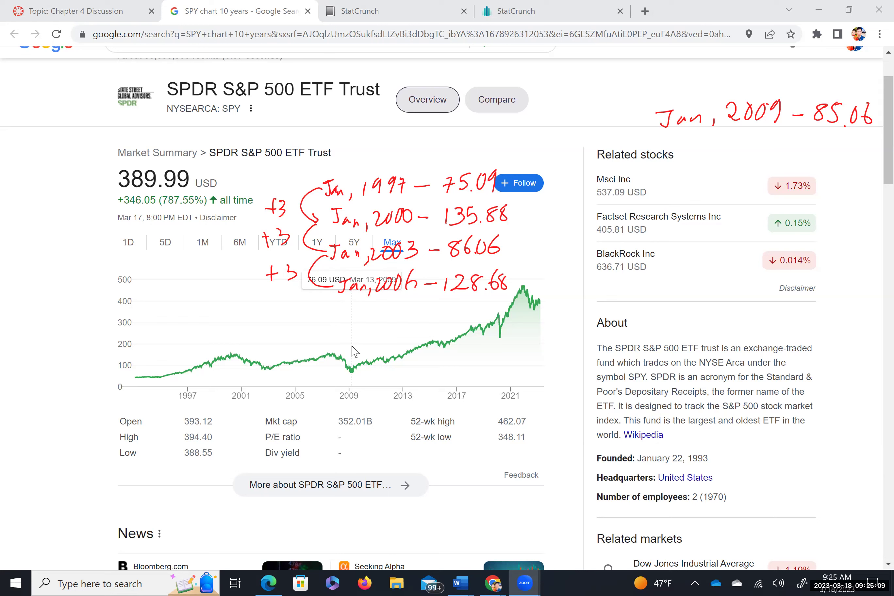
Add a linked "Jan, 2012 –" entry below 2009, correcting its last digits, and start another linked "Jan," entry.
mouse_move(664, 120)
mouse_down()
mouse_move(659, 146)
mouse_move(669, 153)
mouse_move(701, 161)
mouse_move(730, 154)
mouse_up()
drag(737, 143, 755, 153)
click(766, 141)
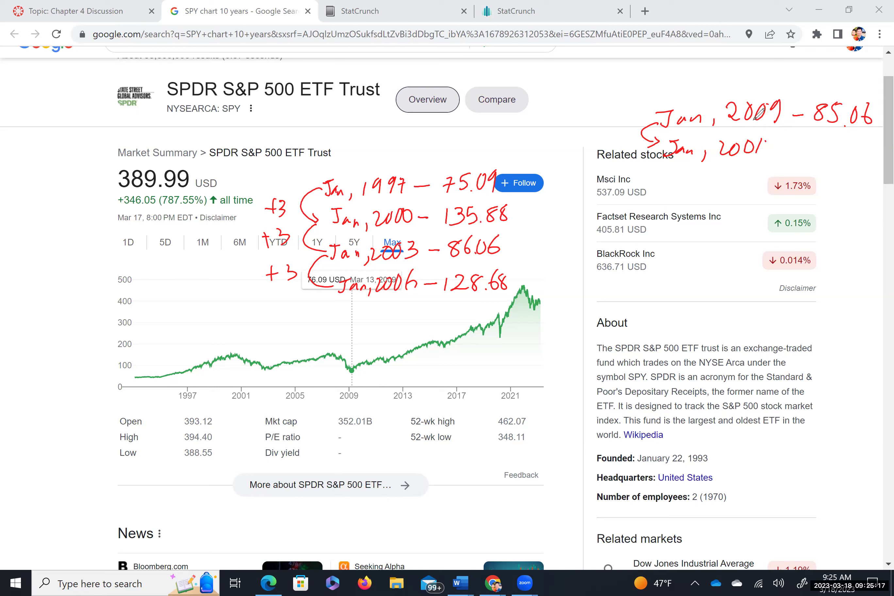
mouse_move(748, 147)
mouse_down()
mouse_move(759, 144)
mouse_move(742, 153)
mouse_move(788, 148)
mouse_up()
drag(756, 143, 767, 155)
drag(654, 162, 663, 188)
mouse_move(688, 175)
mouse_down()
mouse_move(695, 178)
mouse_move(681, 186)
mouse_up()
drag(707, 181, 721, 198)
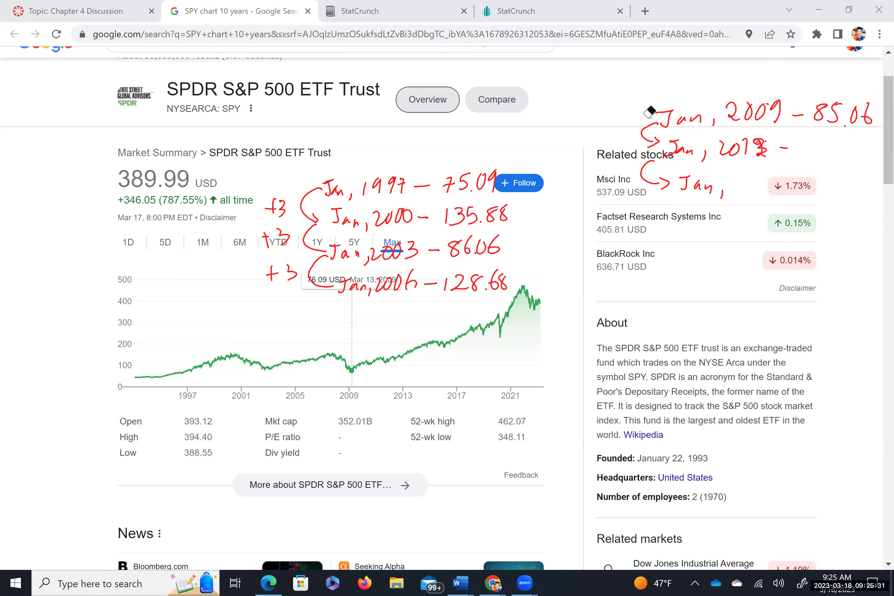
click(760, 146)
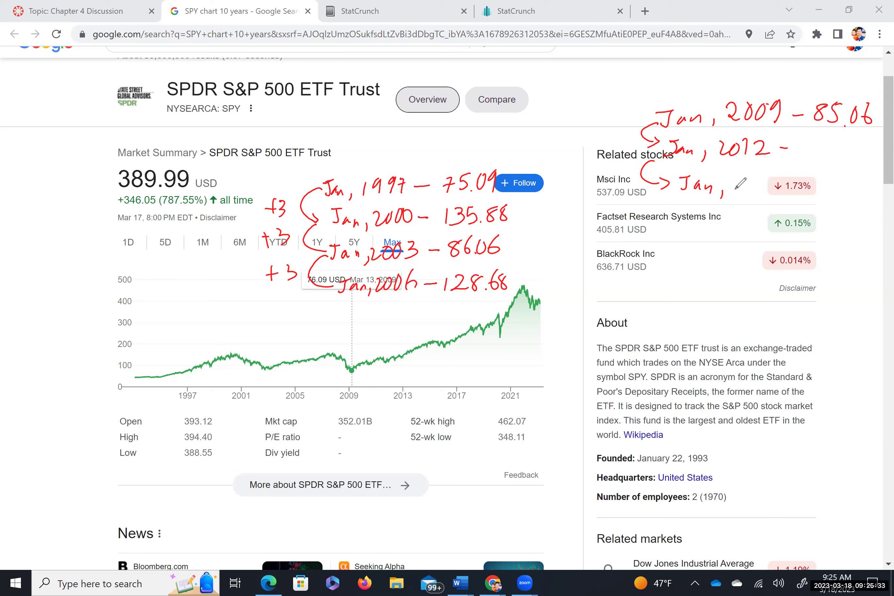
Complete the unfinished entry as "Jan, 2015" and add a linked "Jan, 2018" entry below it.
mouse_move(727, 181)
mouse_down()
mouse_move(738, 197)
mouse_move(746, 184)
mouse_move(762, 195)
mouse_up()
click(756, 185)
drag(661, 192, 669, 219)
mouse_move(685, 210)
mouse_down()
mouse_move(692, 207)
mouse_move(684, 230)
mouse_move(740, 224)
mouse_move(747, 214)
mouse_move(756, 224)
mouse_up()
mouse_move(768, 211)
mouse_down()
mouse_move(763, 219)
mouse_move(768, 211)
mouse_up()
Add linked "Jan, 2021" and "Jan, 2023" entries at the end of the handwritten date list.
mouse_move(671, 227)
mouse_down()
mouse_move(658, 235)
mouse_move(671, 250)
mouse_up()
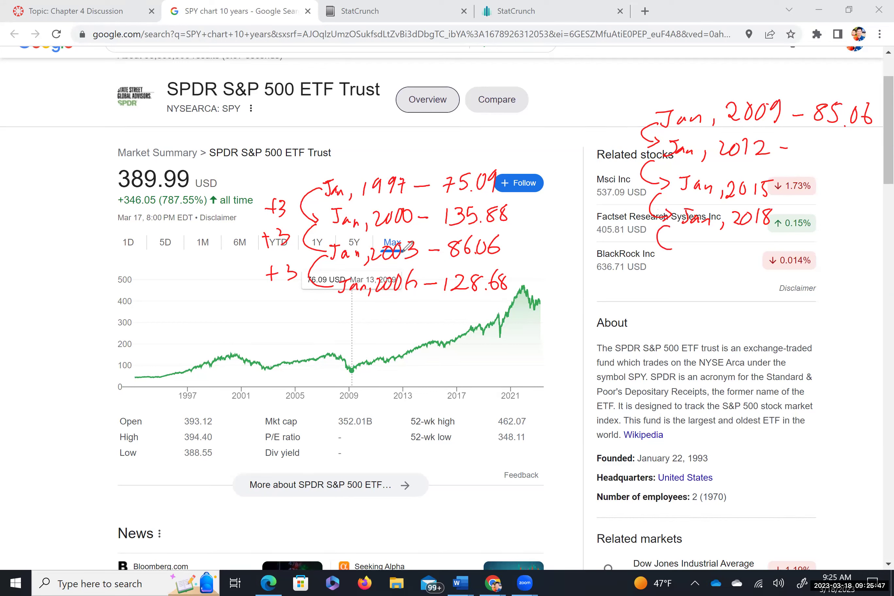
mouse_move(670, 243)
mouse_down()
mouse_move(672, 254)
mouse_move(722, 261)
mouse_move(748, 246)
mouse_move(767, 255)
mouse_up()
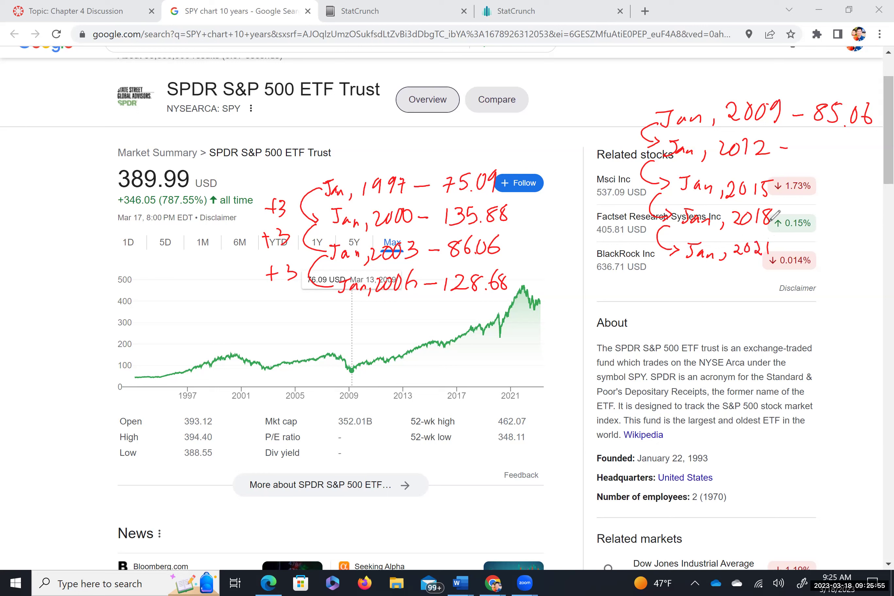
drag(678, 260, 677, 290)
mouse_move(695, 280)
mouse_down()
mouse_move(733, 290)
mouse_move(749, 274)
mouse_move(764, 285)
mouse_up()
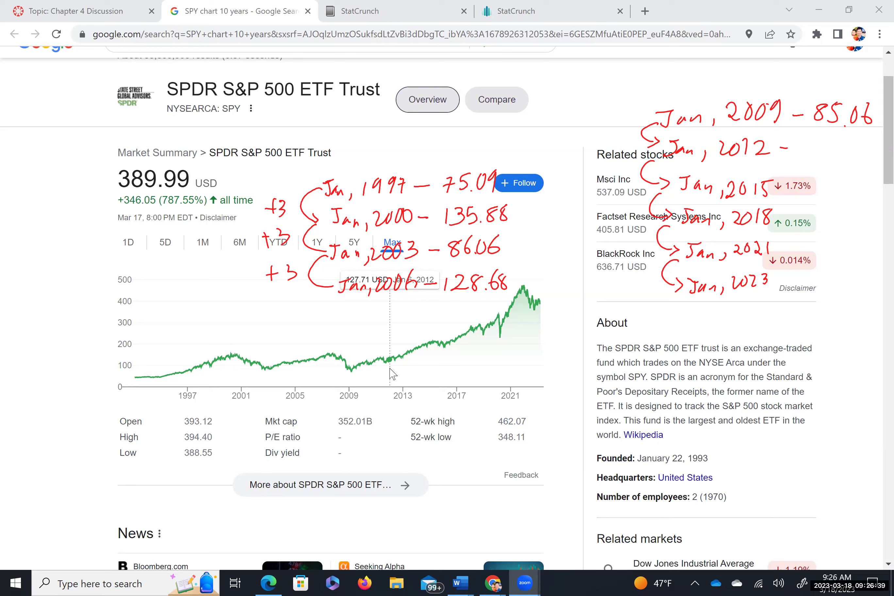
Write the price 127.75 beside January 2012 and 204.97 beside January 2015.
mouse_move(805, 139)
mouse_down()
mouse_move(800, 155)
mouse_move(844, 156)
mouse_move(861, 137)
mouse_up()
click(839, 156)
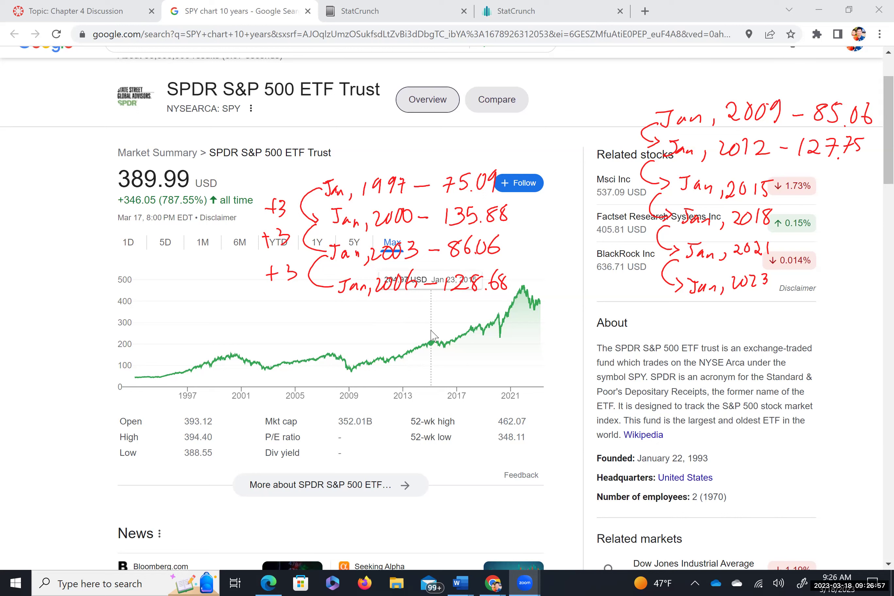
mouse_move(770, 193)
mouse_down()
mouse_move(817, 187)
mouse_move(822, 197)
mouse_move(848, 195)
mouse_up()
click(824, 198)
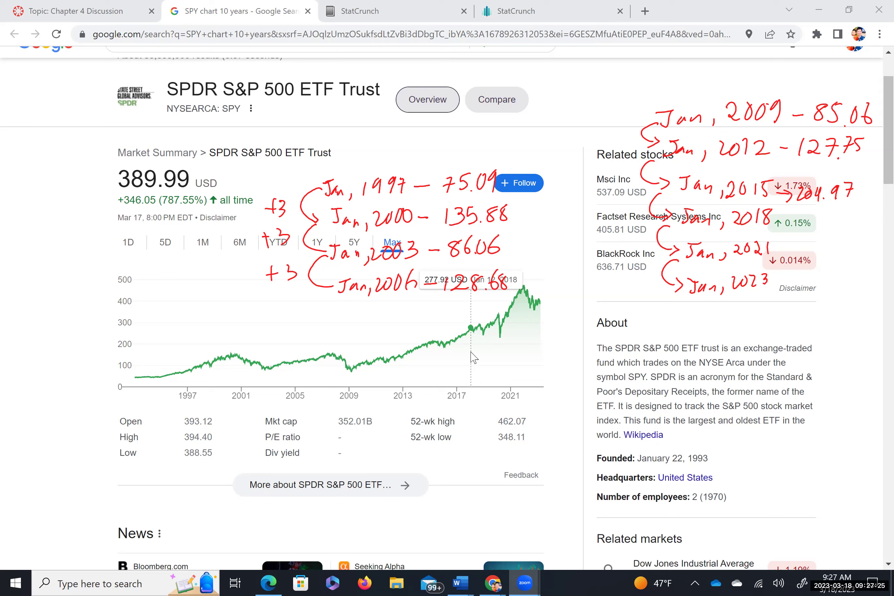
Write the price 277.92 beside January 2018 and 375.70 beside January 2021.
mouse_move(783, 221)
mouse_down()
mouse_move(821, 215)
mouse_move(819, 223)
mouse_move(832, 213)
mouse_move(838, 227)
mouse_move(872, 228)
mouse_up()
click(818, 223)
click(840, 229)
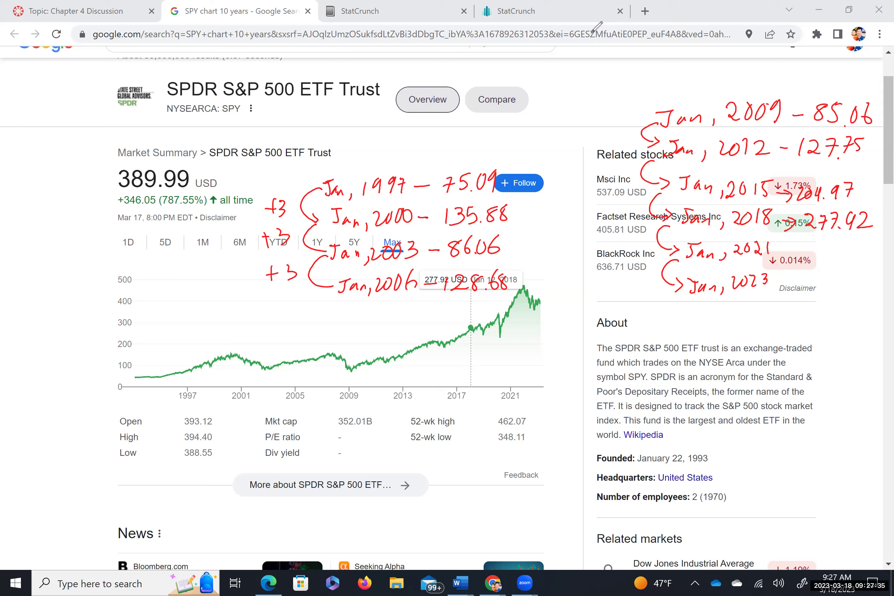
click(391, 23)
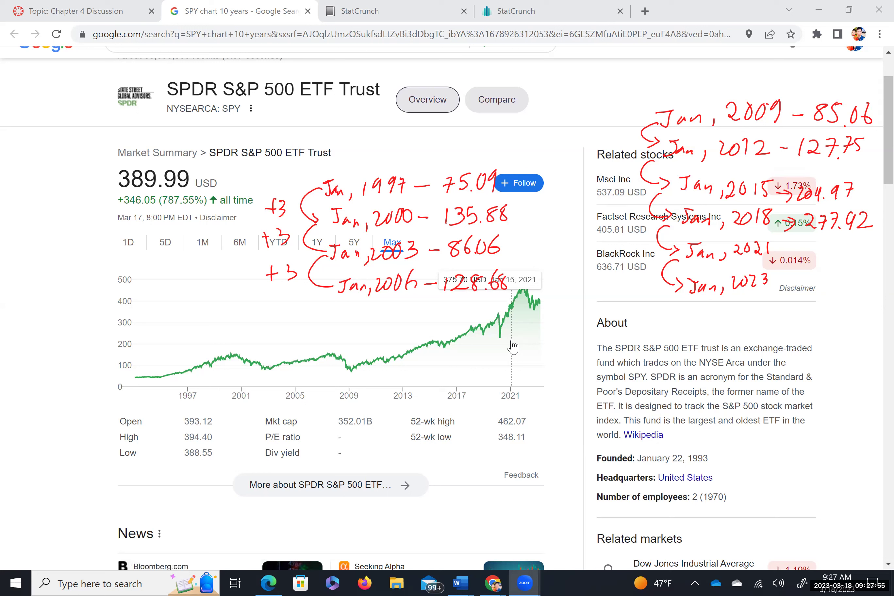
mouse_move(777, 248)
mouse_down()
mouse_move(821, 248)
mouse_move(842, 235)
mouse_move(854, 242)
mouse_up()
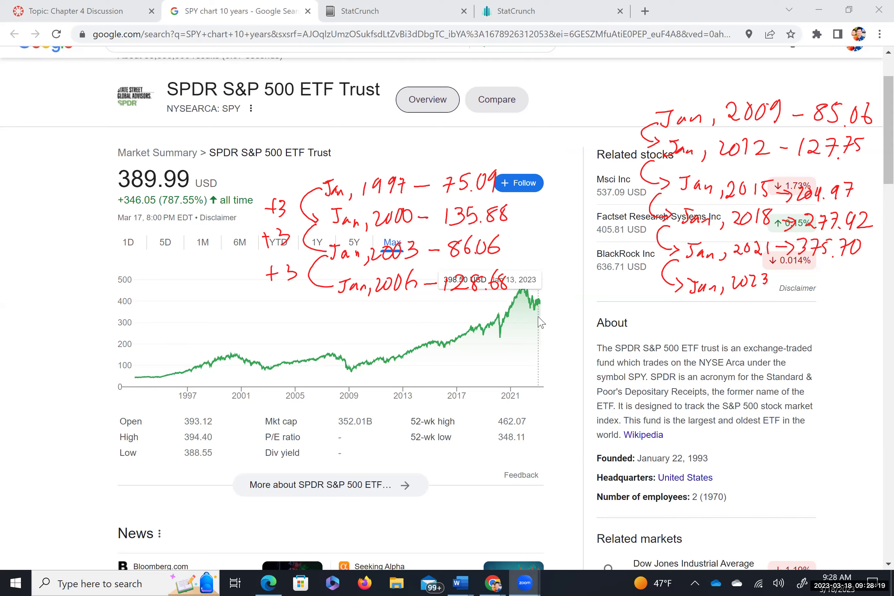
Write the price 398.50 beside the January 2023 entry.
mouse_move(779, 280)
mouse_down()
mouse_move(825, 270)
mouse_move(831, 281)
mouse_move(839, 285)
mouse_up()
click(831, 285)
mouse_move(855, 269)
mouse_down()
mouse_move(848, 279)
mouse_move(856, 269)
mouse_up()
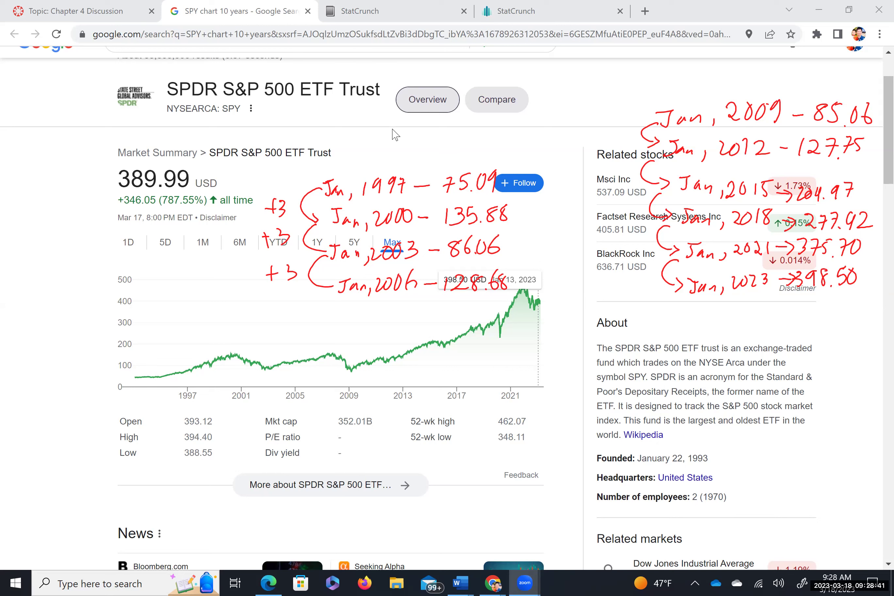
Switch to StatCrunch and open a new blank data table.
click(510, 13)
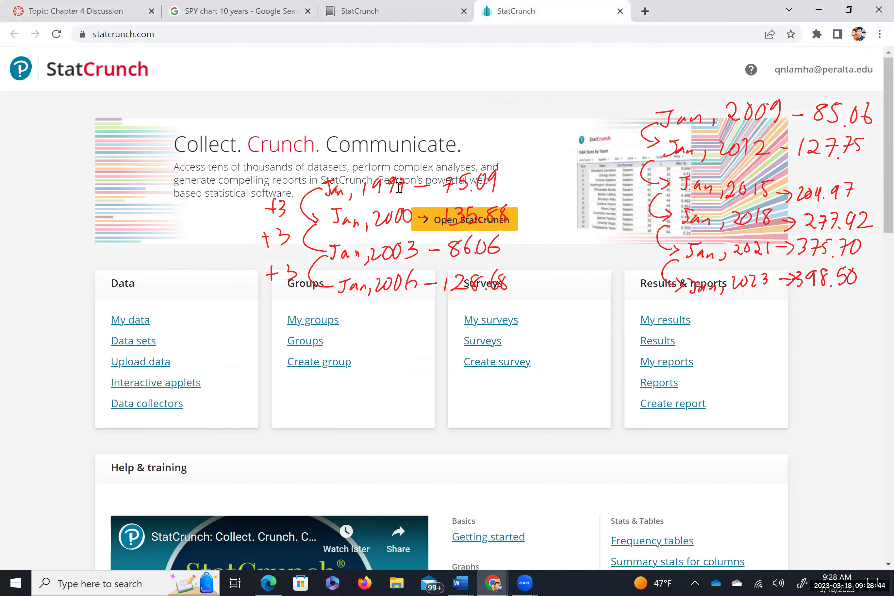
click(476, 218)
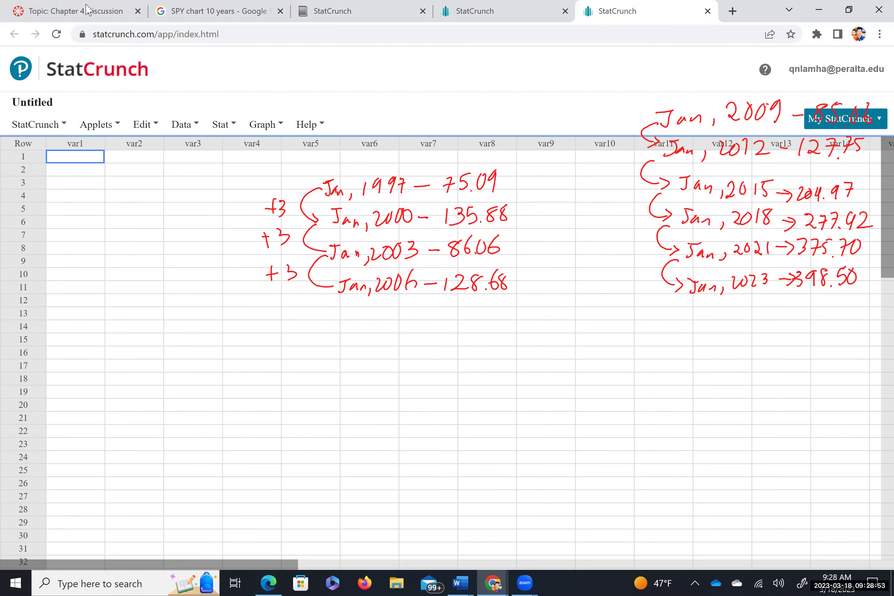
Return to the Chapter 4 Discussion page and handwrite the data point (7, 75.09) beside the January 1997 entry.
key(ctrl+1)
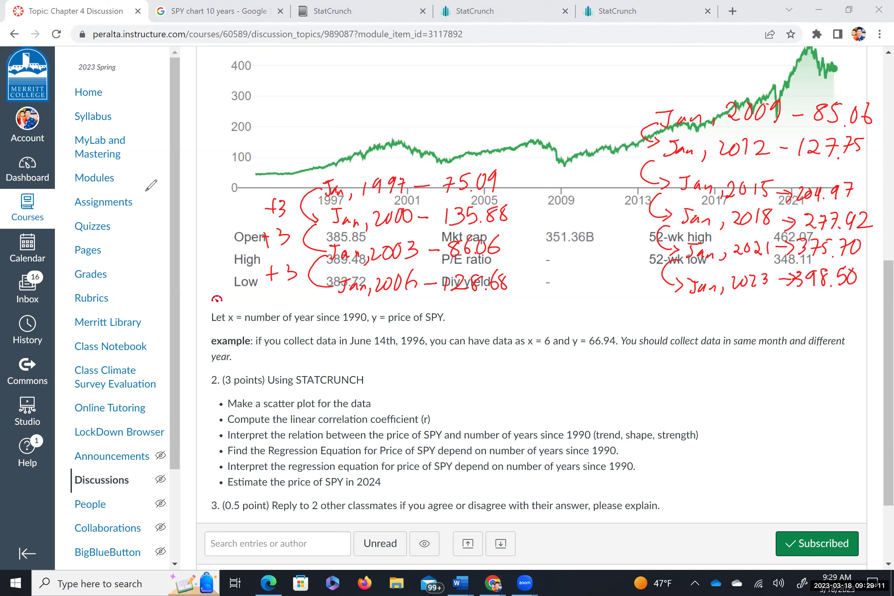
drag(143, 188, 160, 215)
drag(172, 188, 185, 202)
drag(187, 185, 198, 183)
drag(226, 186, 222, 204)
drag(230, 173, 227, 211)
mouse_move(148, 174)
mouse_down()
mouse_move(139, 181)
mouse_move(135, 213)
mouse_up()
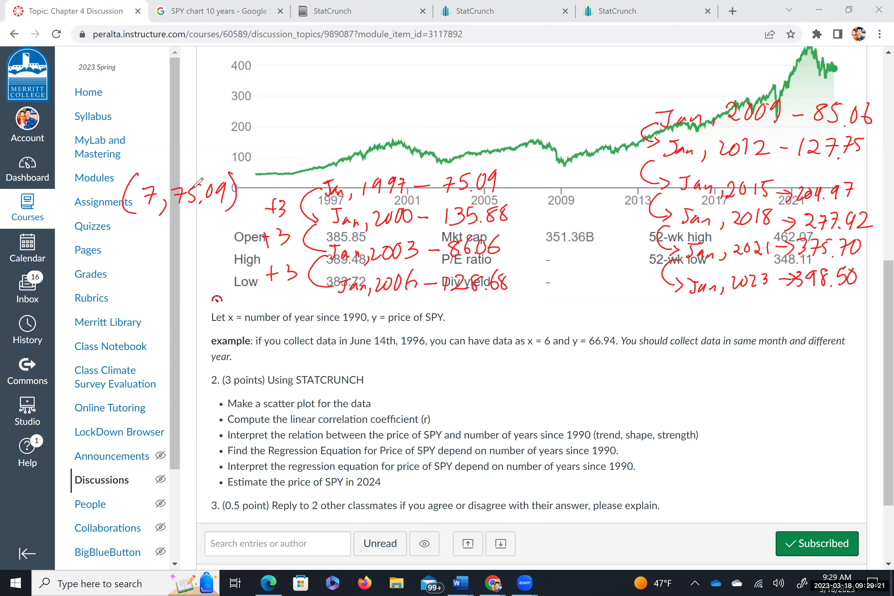
Handwrite the data point (10, 135.88) below the first one, beside the January 2000 entry.
mouse_move(145, 221)
mouse_down()
mouse_move(144, 239)
mouse_move(161, 225)
mouse_move(169, 252)
mouse_up()
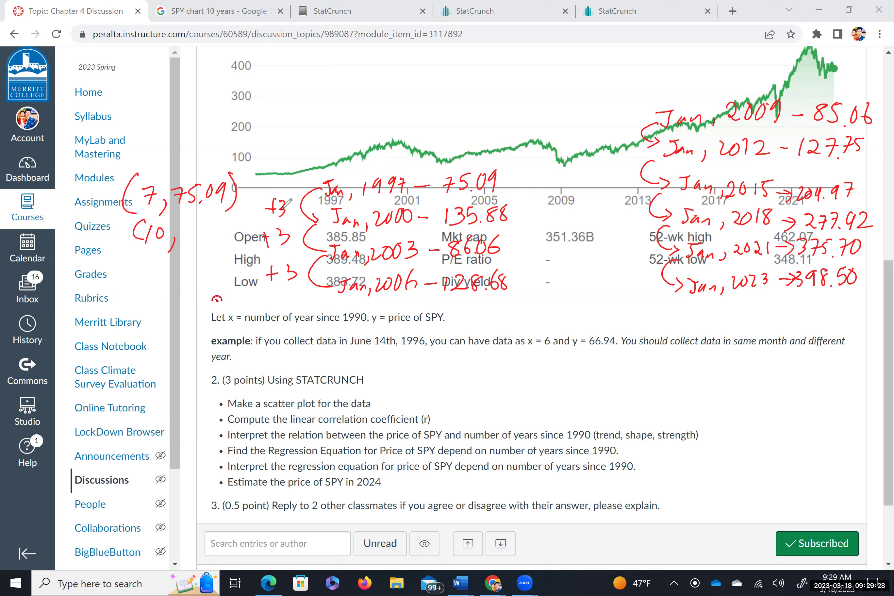
click(199, 222)
mouse_move(193, 218)
mouse_down()
mouse_move(188, 237)
mouse_move(210, 237)
mouse_up()
mouse_move(213, 220)
mouse_down()
mouse_move(223, 217)
mouse_move(236, 233)
mouse_up()
click(227, 233)
mouse_move(246, 217)
mouse_down()
mouse_move(245, 232)
mouse_move(252, 230)
mouse_up()
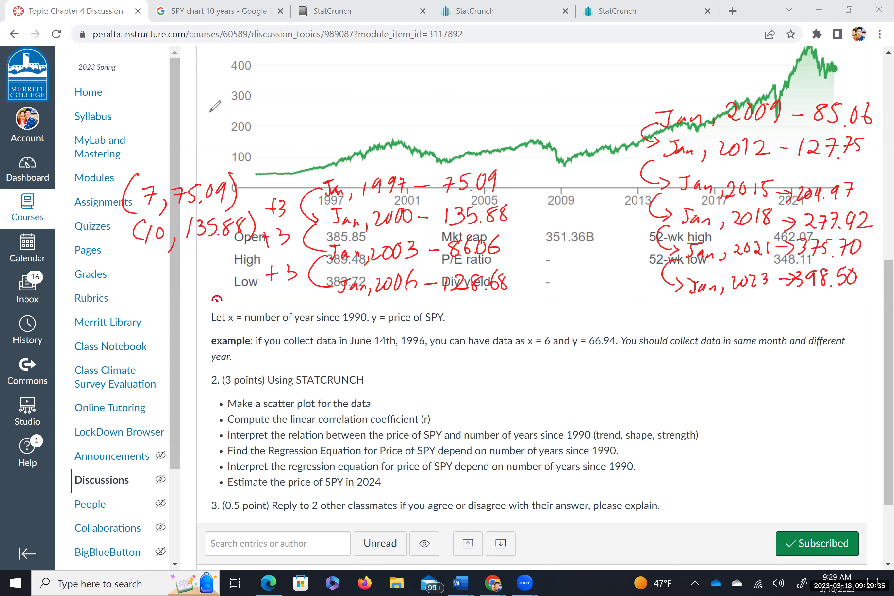
Name the first column of the blank StatCrunch table "Year since 1990(X)" and widen it to fit.
click(467, 13)
click(600, 13)
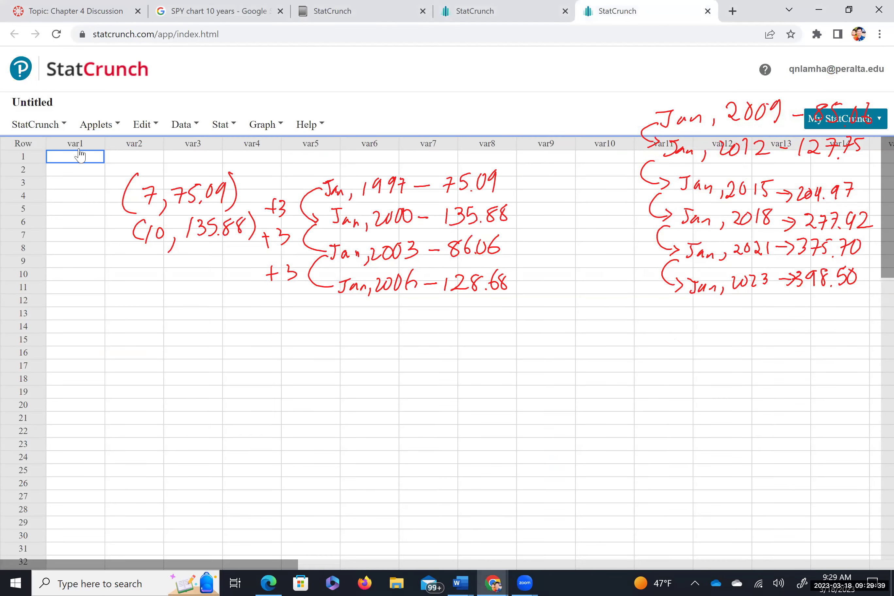
click(82, 144)
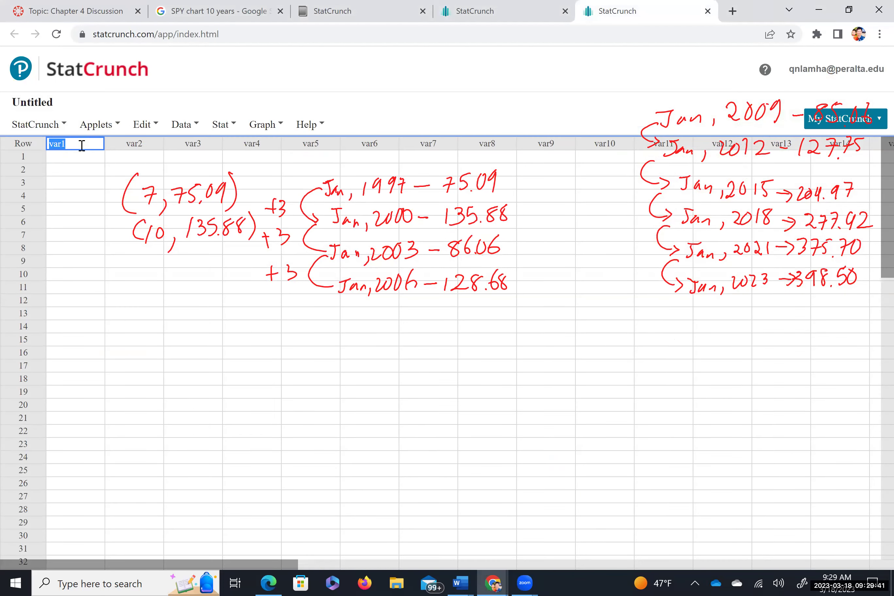
text(Year since 1990)
drag(104, 141, 118, 143)
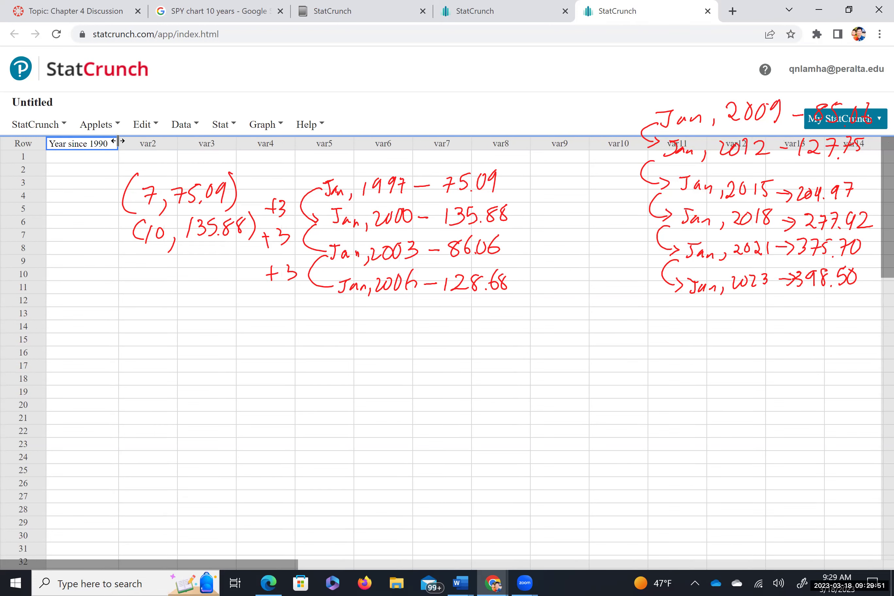
text((X))
drag(123, 143, 133, 143)
Name the second column "Price of SPY (Y)" and widen it to fit the heading.
click(161, 144)
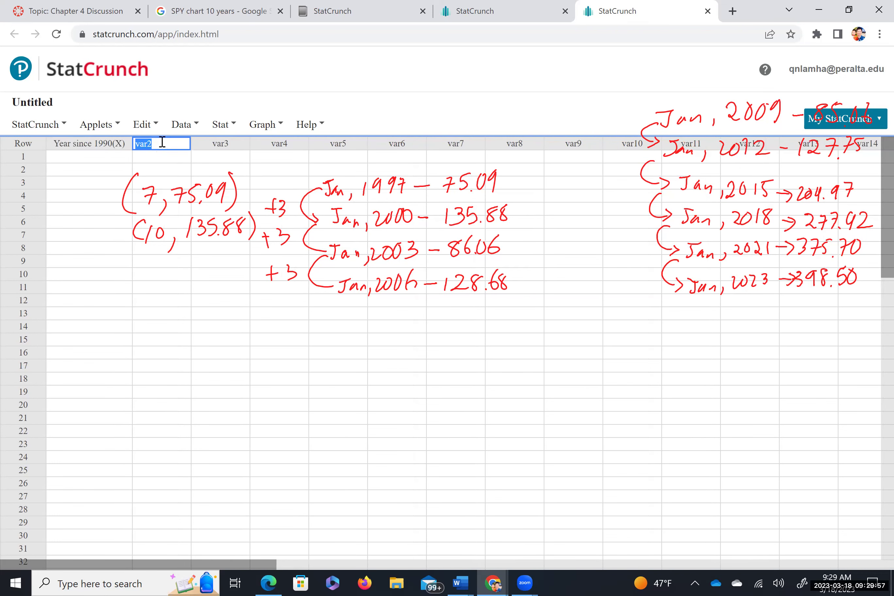
text(Price of SPY (Y))
click(189, 168)
drag(193, 142, 214, 143)
Enter year 7 with price 75.09 in row 1 and year 10 with price 135.88 in row 2.
click(62, 156)
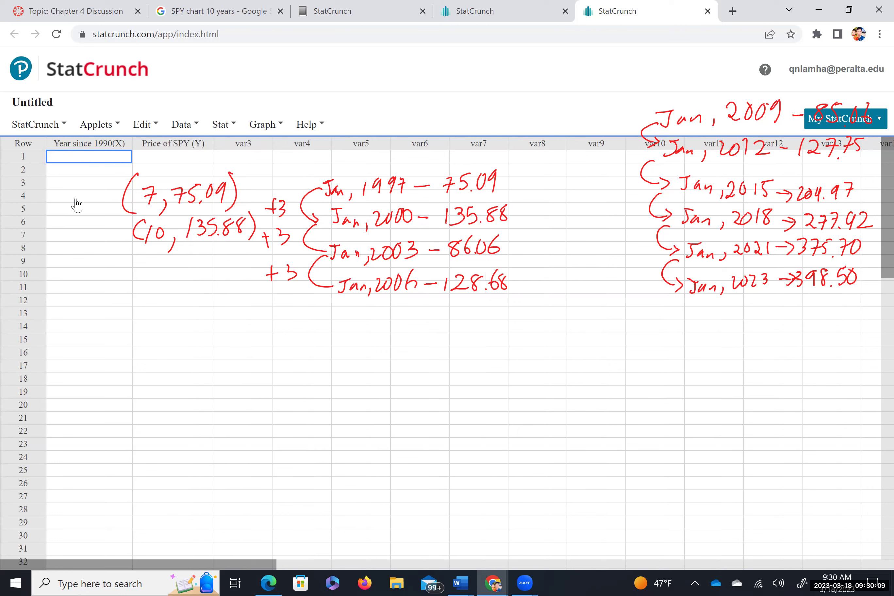
text(7)
key(Tab)
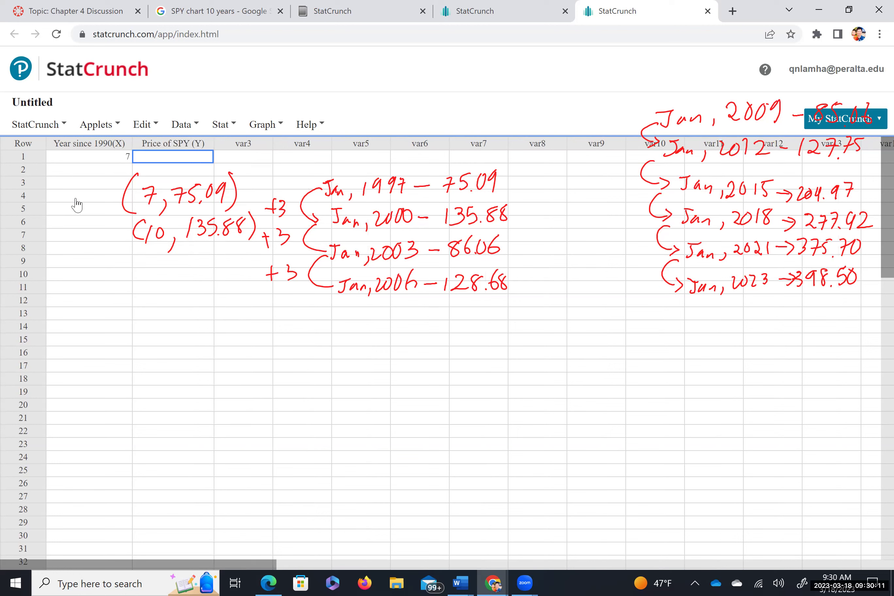
text(75.09)
click(78, 171)
text(10)
key(Tab)
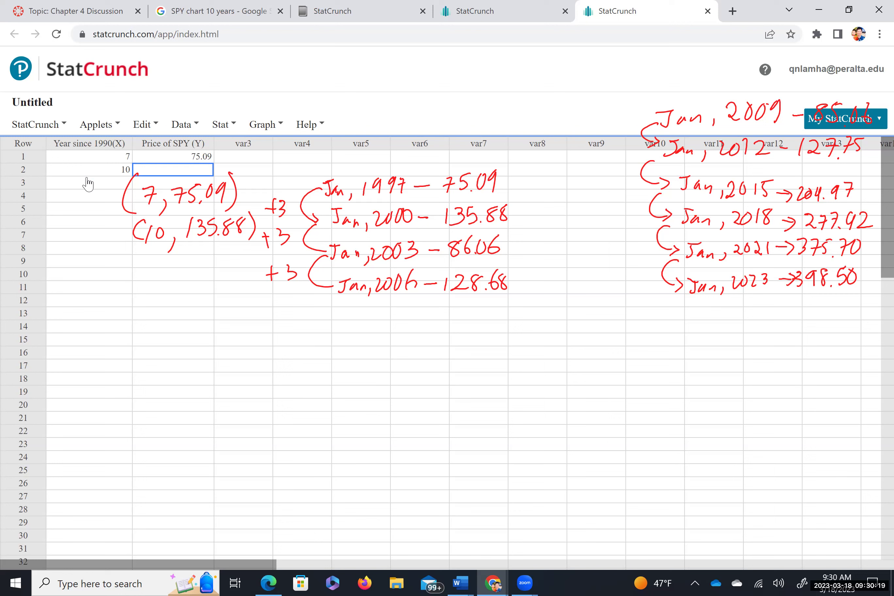
text(135.88)
key(Return)
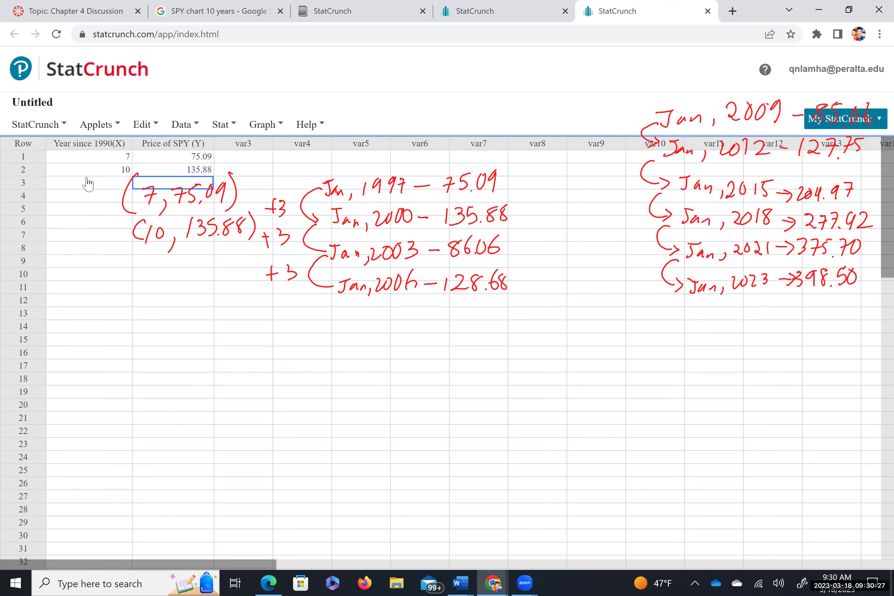
Erase the two handwritten data points covering the table and enter year 13 with price 86.06 in row 3.
drag(130, 180, 129, 184)
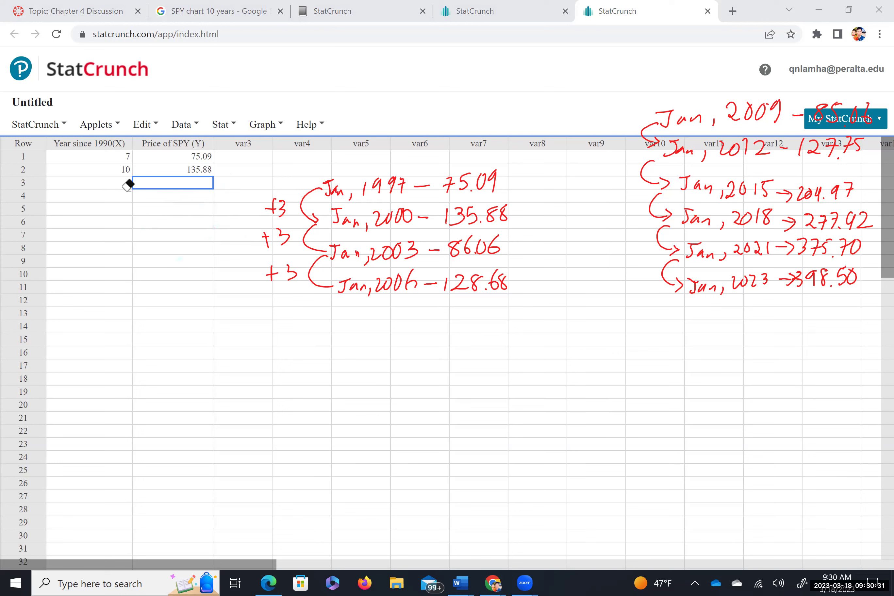
click(81, 181)
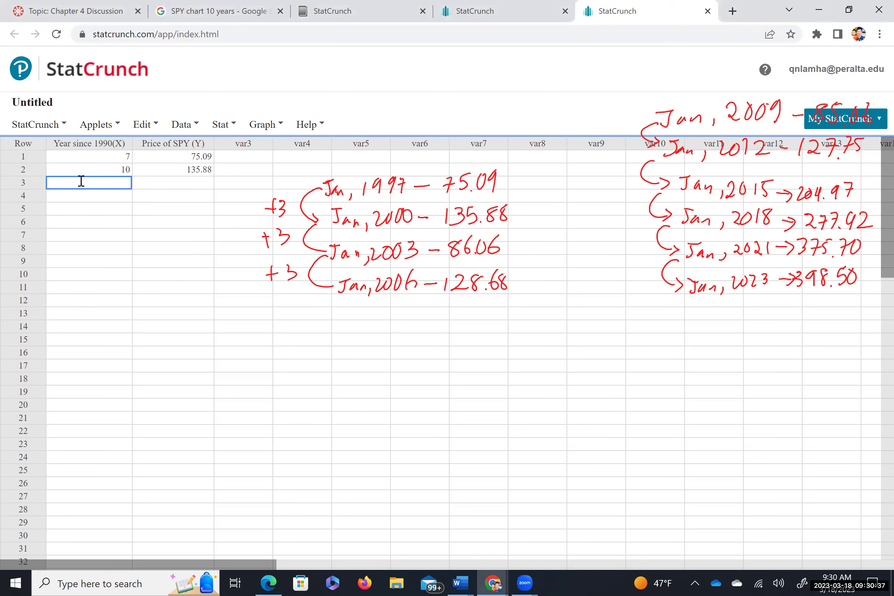
text(13)
key(Tab)
text(8)
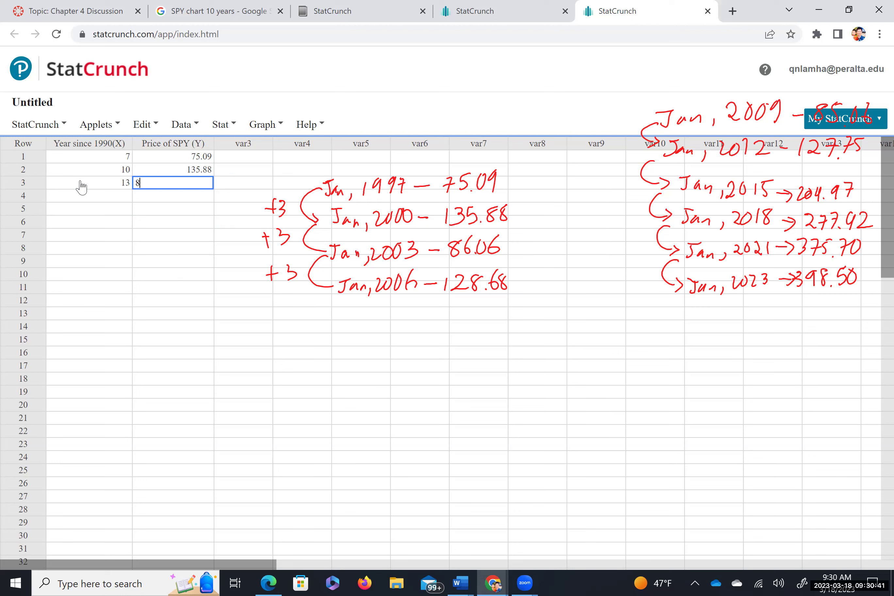
text(6.06)
key(Return)
Enter year 16 with price 128.68 in row 4.
key(Left)
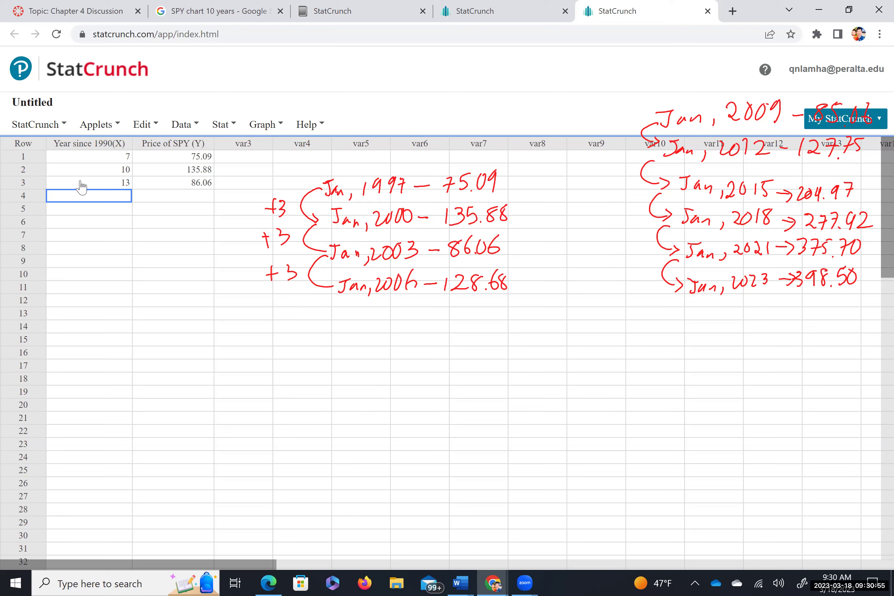
text(16)
key(Tab)
text(128)
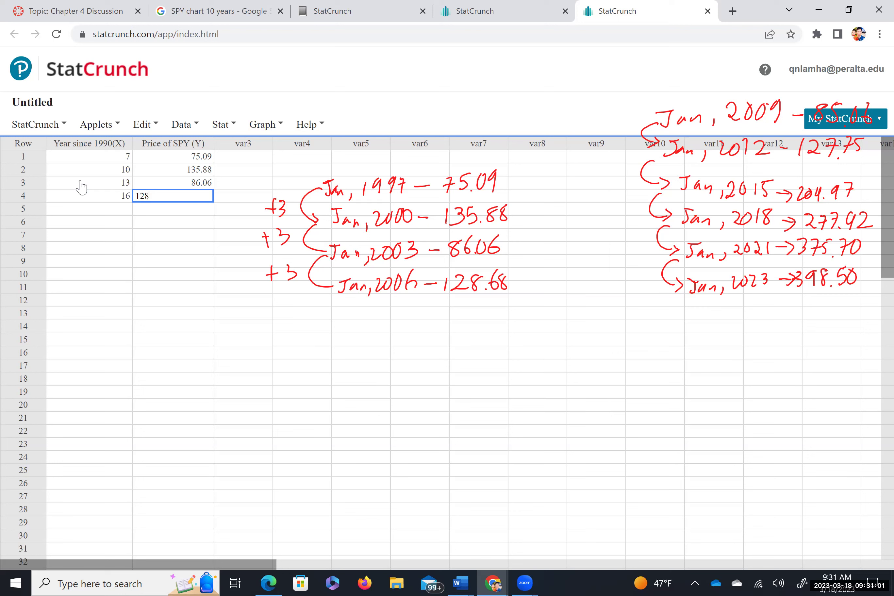
text(.68)
key(Return)
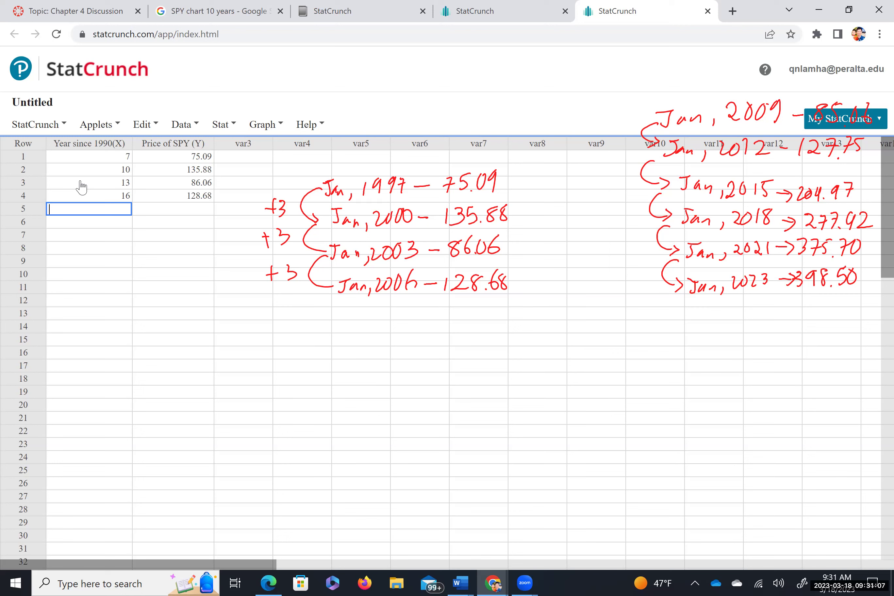
Enter year 19 with price 8.06 in row 5.
text(2009)
key(BackSpace)
key(BackSpace)
key(BackSpace)
key(BackSpace)
text(19)
key(Tab)
key(Tab)
key(shift+Tab)
text(8)
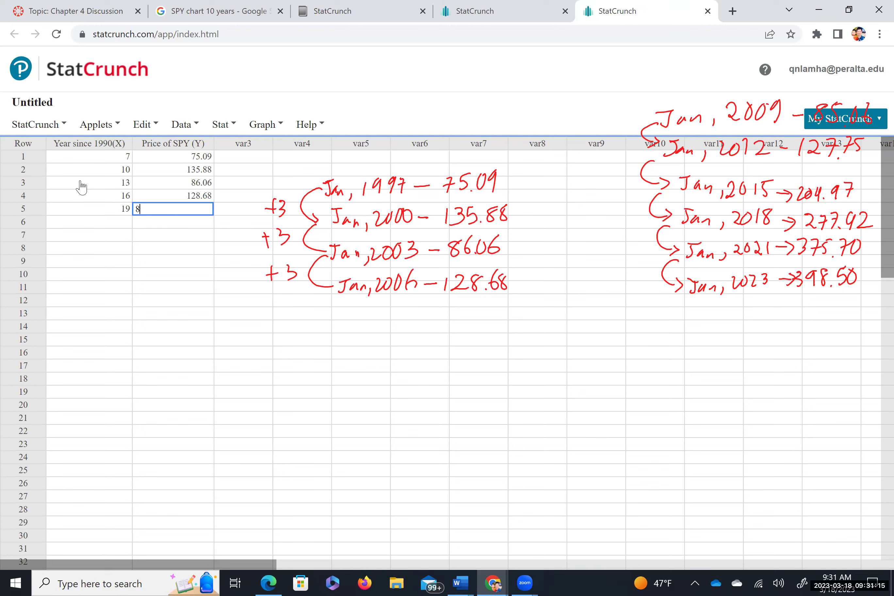
text(.06)
key(Return)
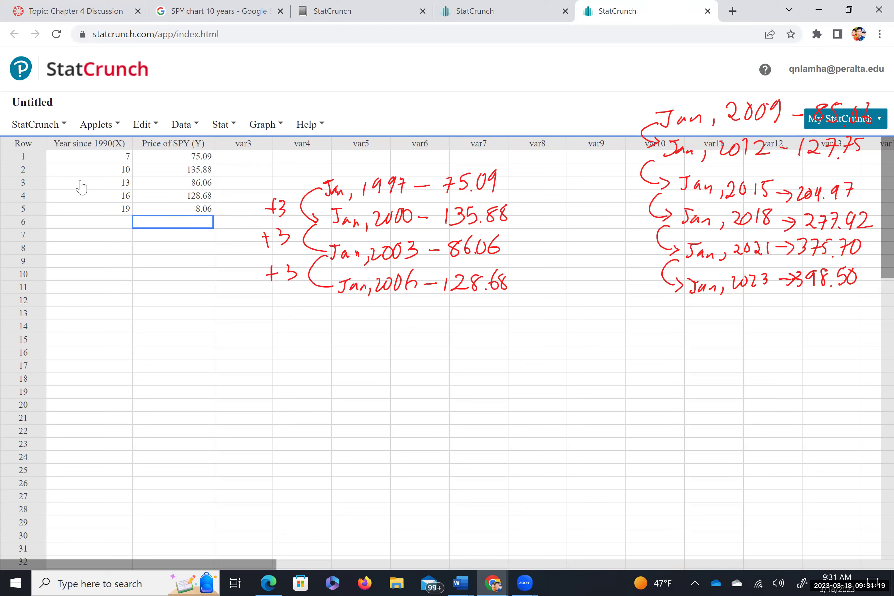
Enter year 22 with price 127.75 in row 6.
key(shift+Tab)
text(2)
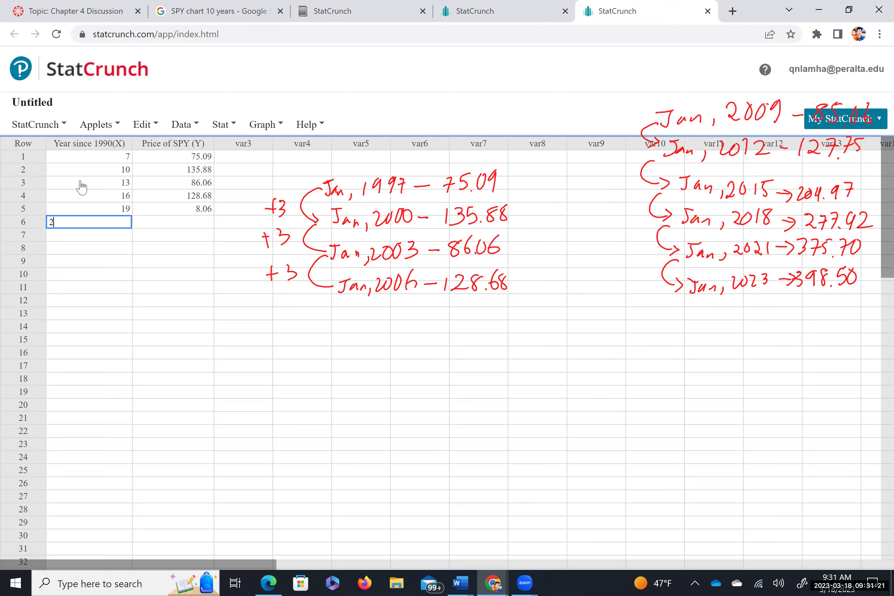
text(012)
key(Tab)
key(shift+Tab)
text(22)
key(Tab)
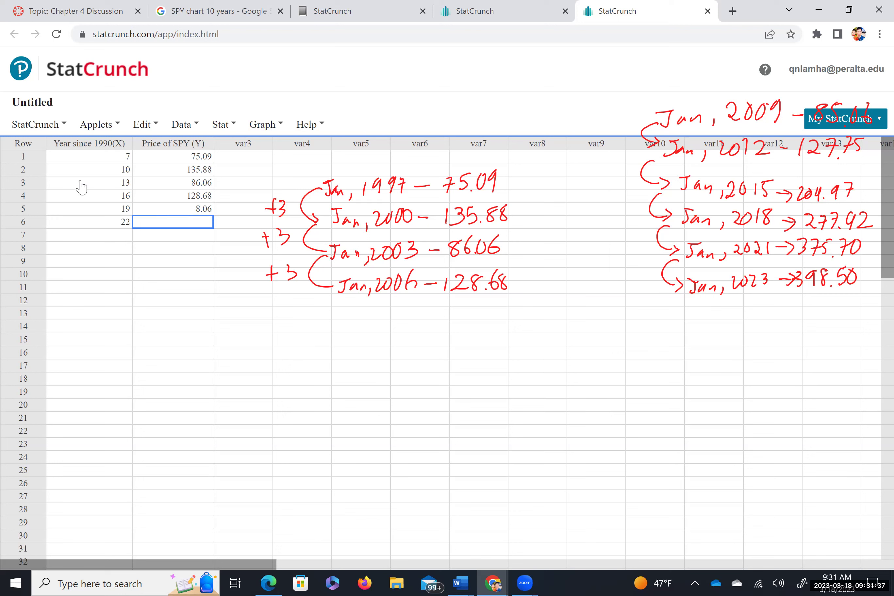
text(127.75)
key(Return)
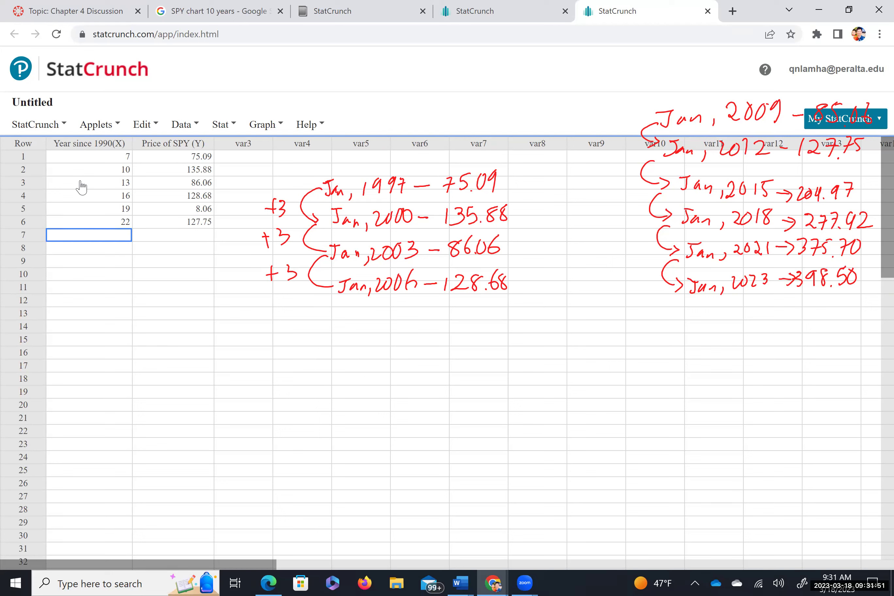
Correct the SPY price in row 5 to 85.06.
click(200, 209)
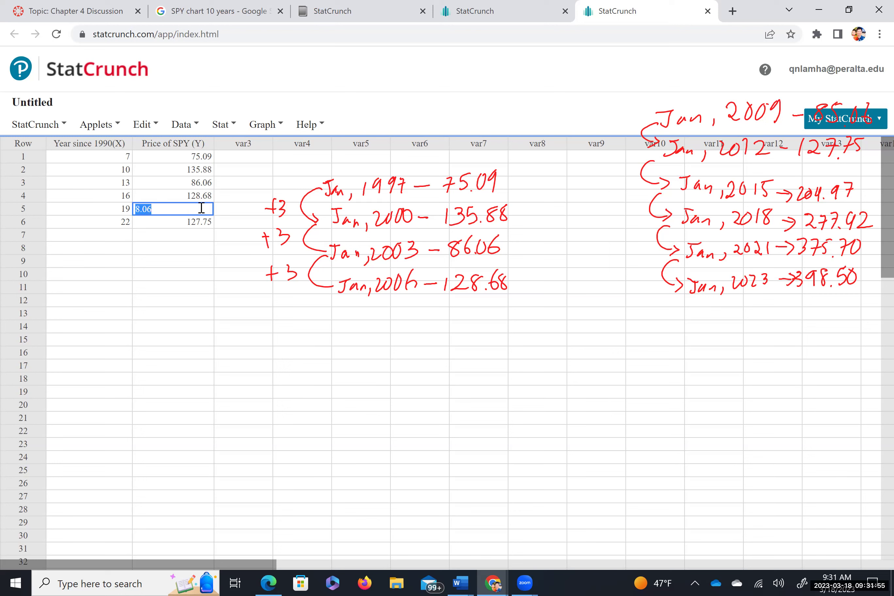
click(141, 211)
text(5)
click(143, 222)
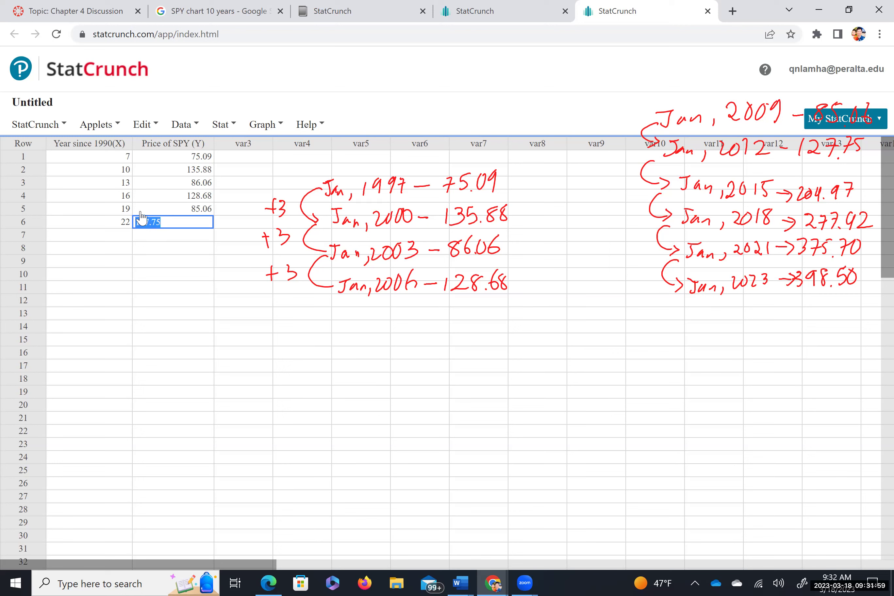
Enter year 25 with price 204.97 in row 7.
click(129, 237)
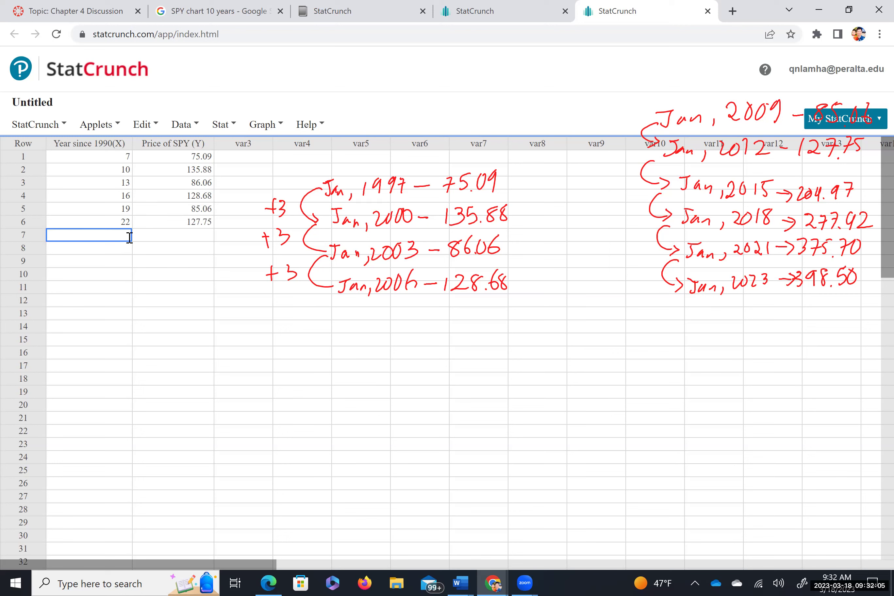
text(25)
key(Tab)
text(2)
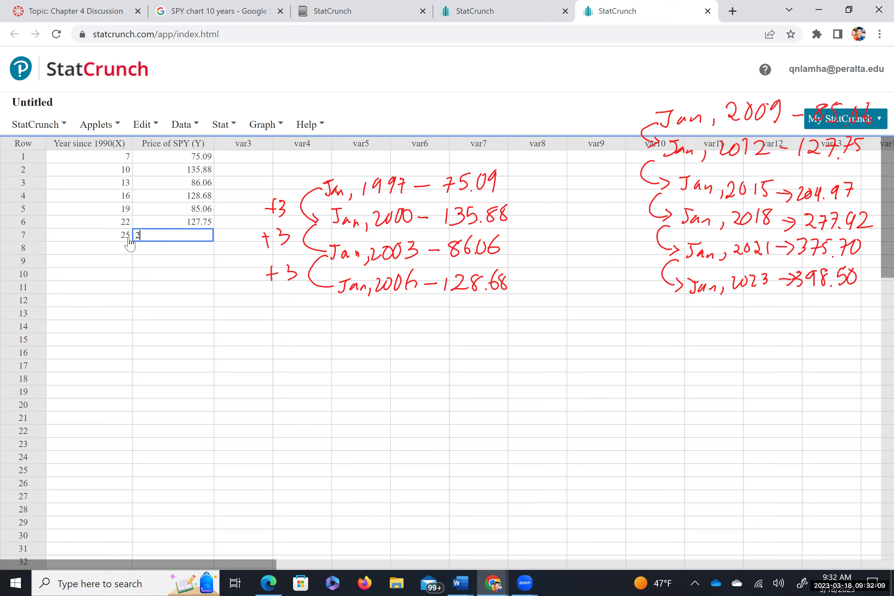
text(04.97)
key(Return)
Enter year 28 with price 277.92 in row 8.
click(130, 244)
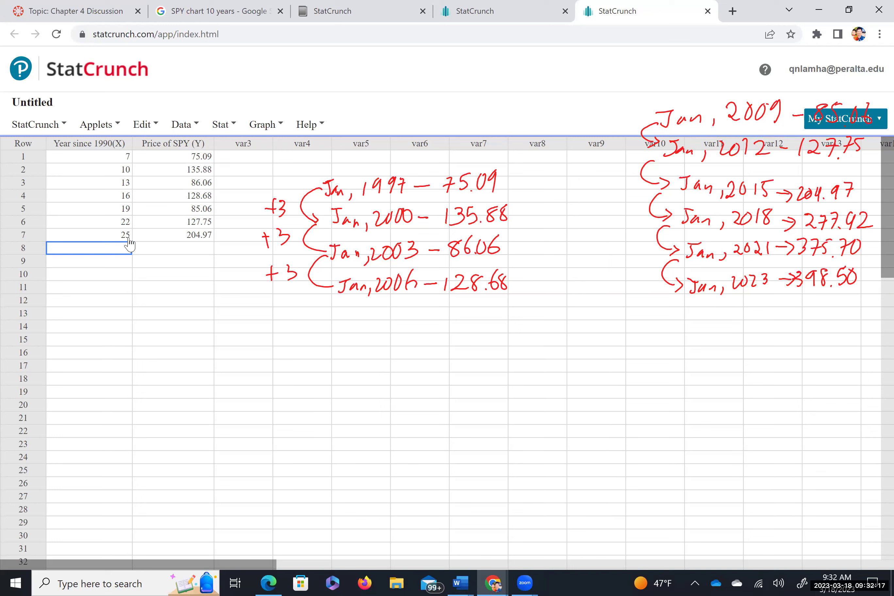
text(28)
key(Tab)
text(277)
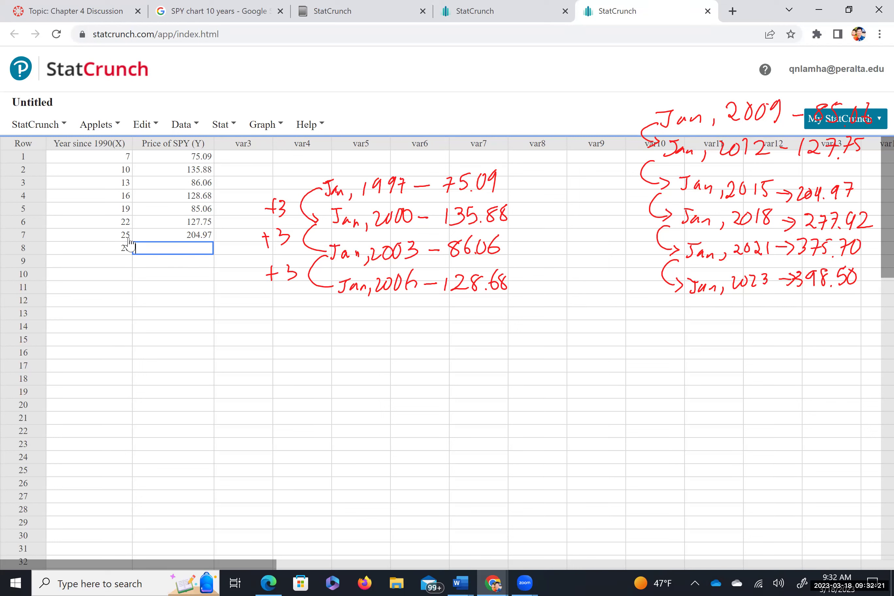
text(.92)
key(Return)
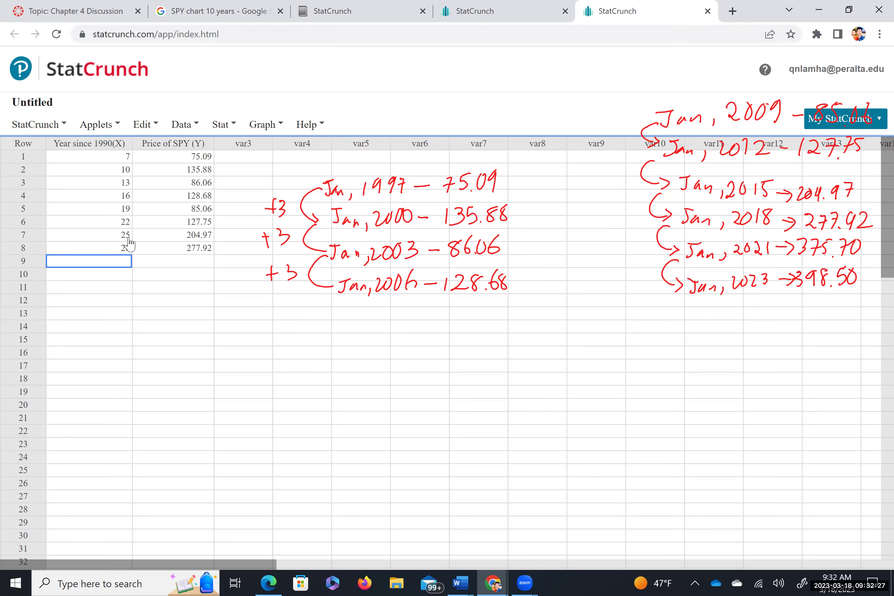
Enter year 31 with price 375.70 in row 9.
text(21)
key(BackSpace)
key(BackSpace)
text(31)
key(Tab)
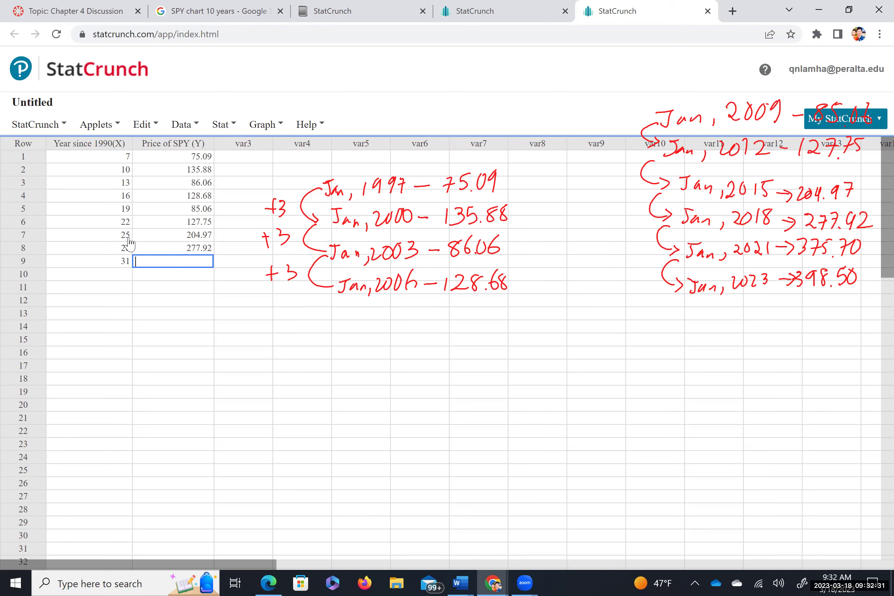
text(375.70)
key(Return)
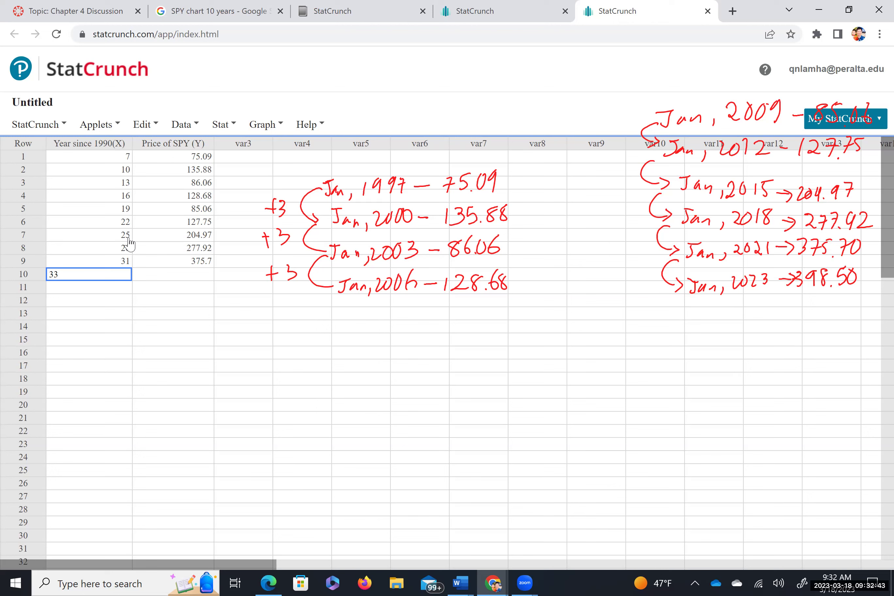
Enter year 33 with price 398.50 in row 10.
key(Tab)
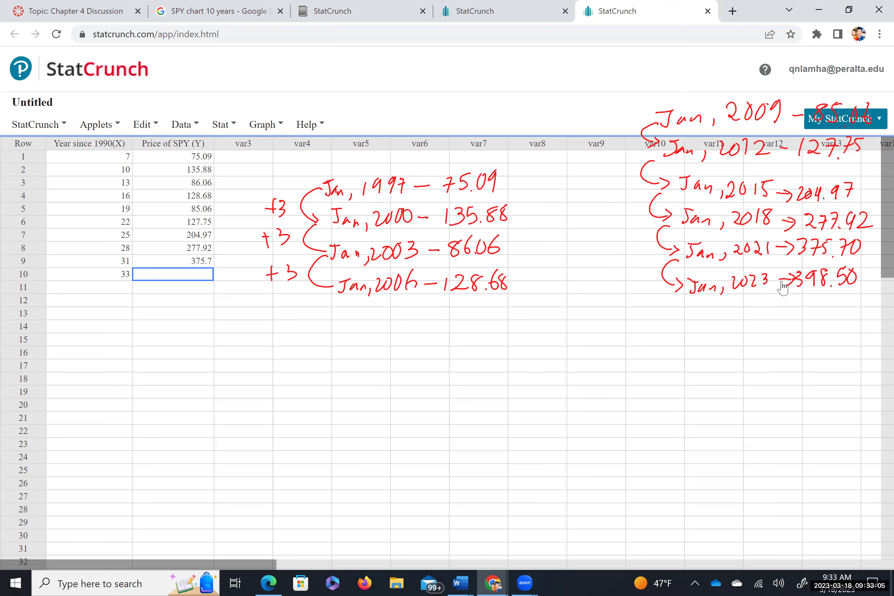
text(98)
key(Return)
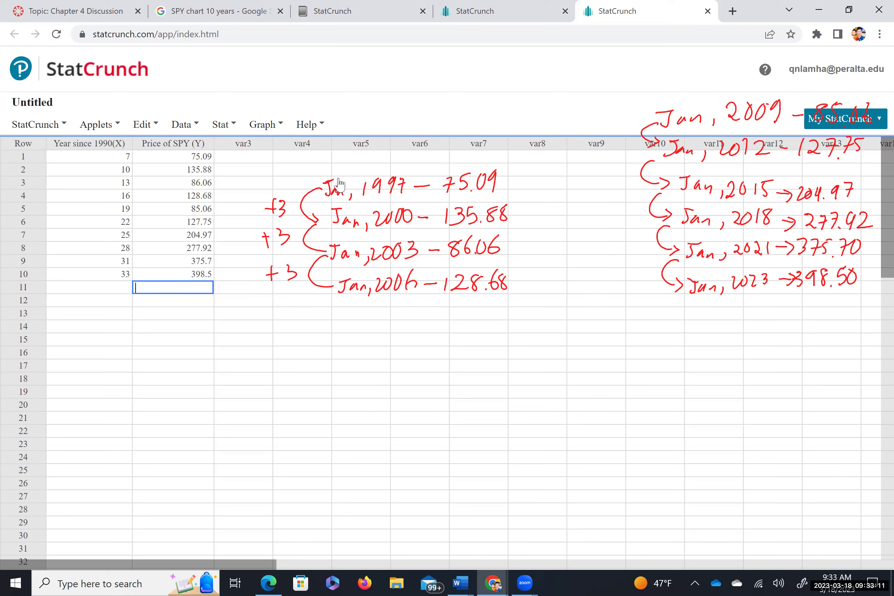
Set up a simple linear regression with Year since 1990(X) as the X variable and Price of SPY (Y) as the Y variable.
click(224, 124)
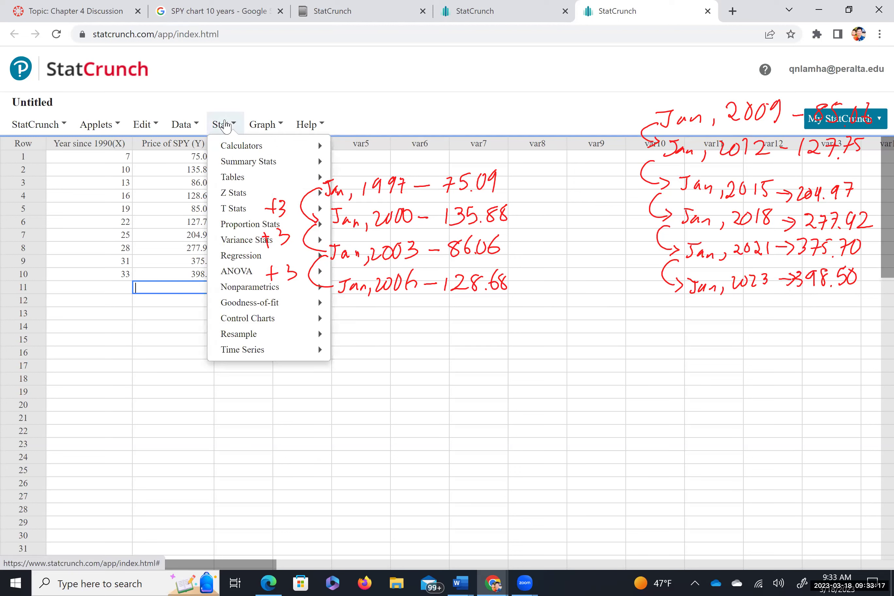
key(Right)
click(230, 129)
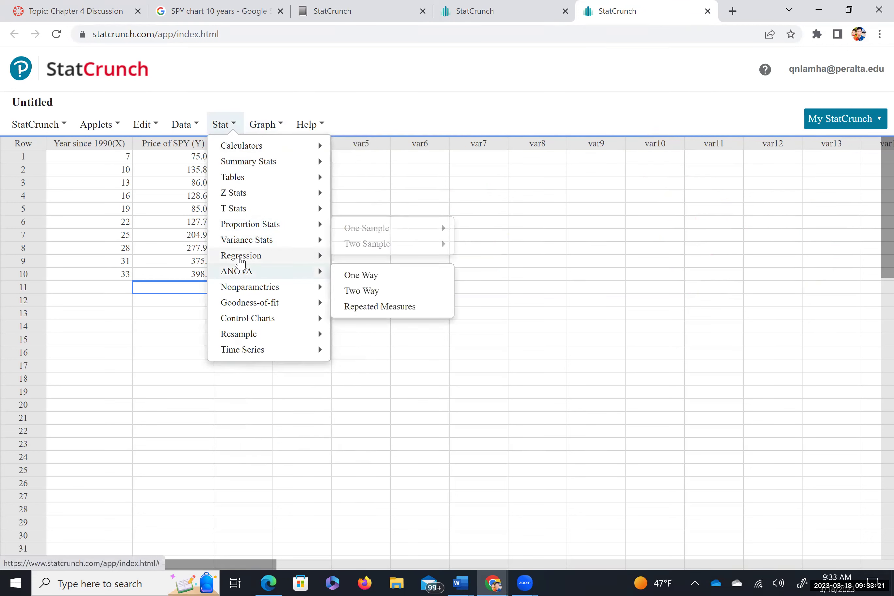
mouse_move(304, 240)
mouse_move(289, 257)
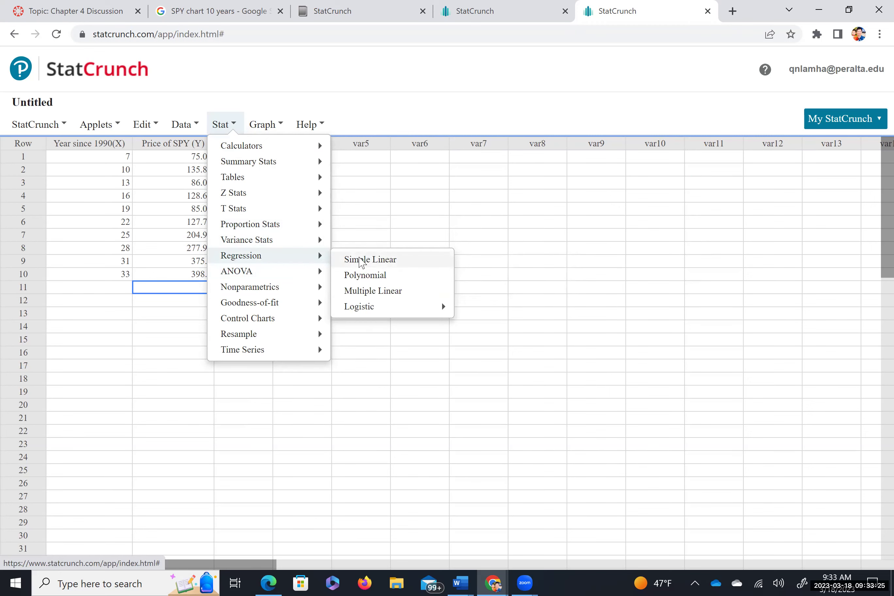
click(359, 261)
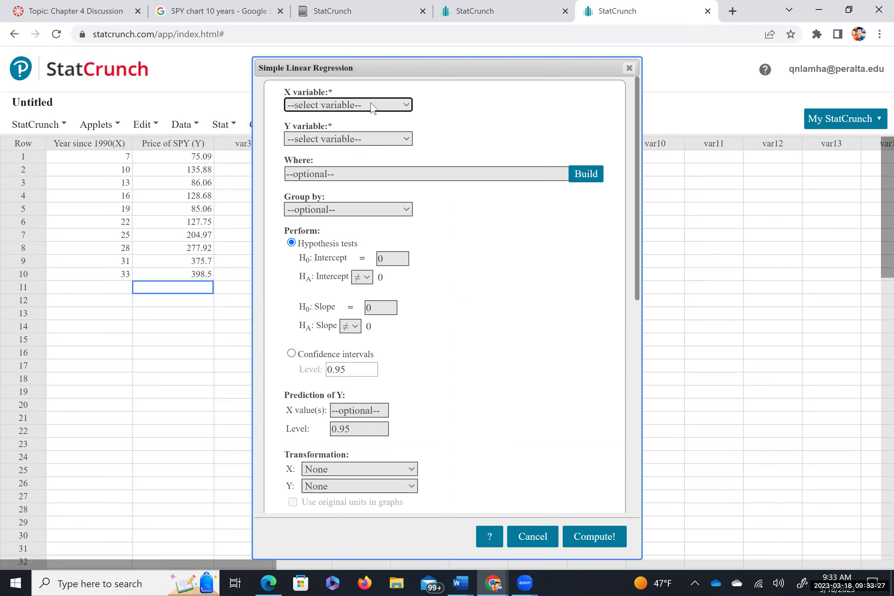
click(333, 104)
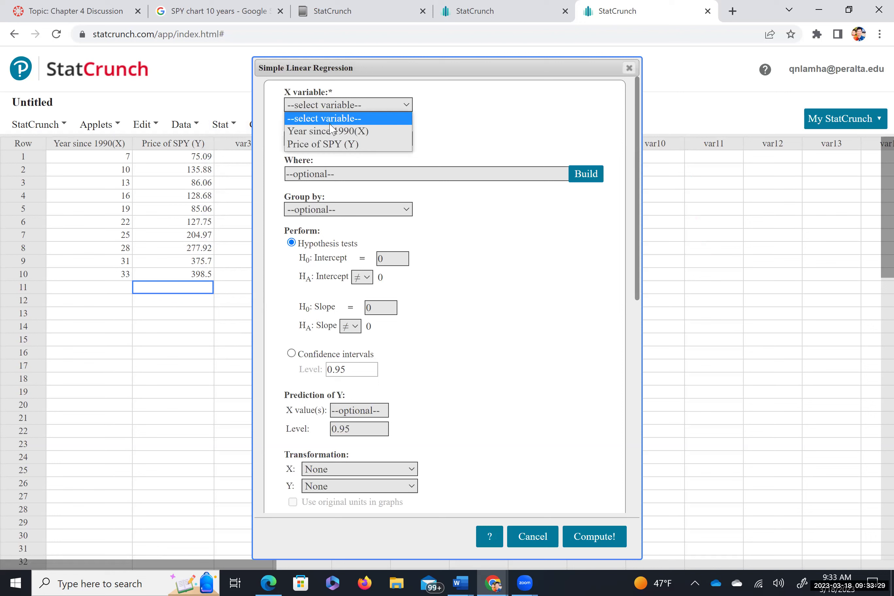
click(330, 133)
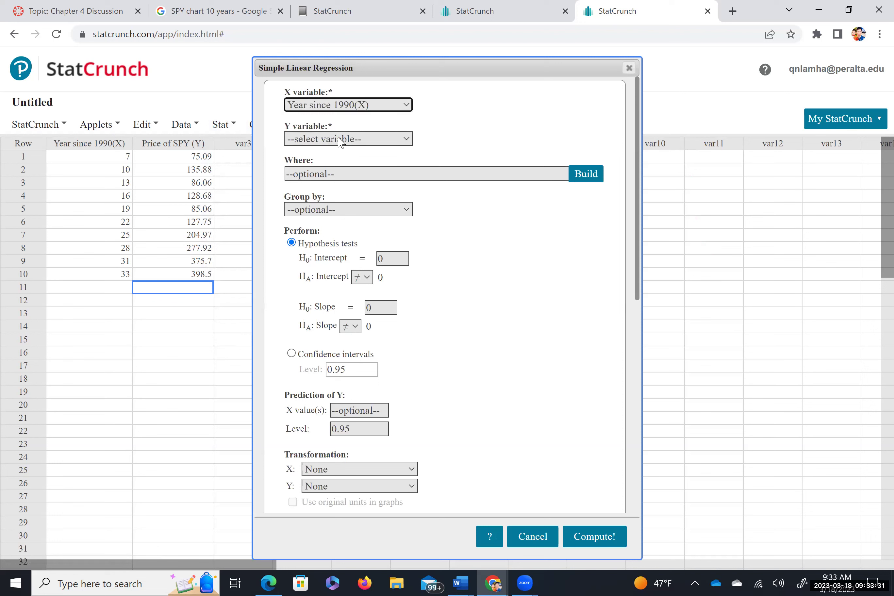
click(339, 140)
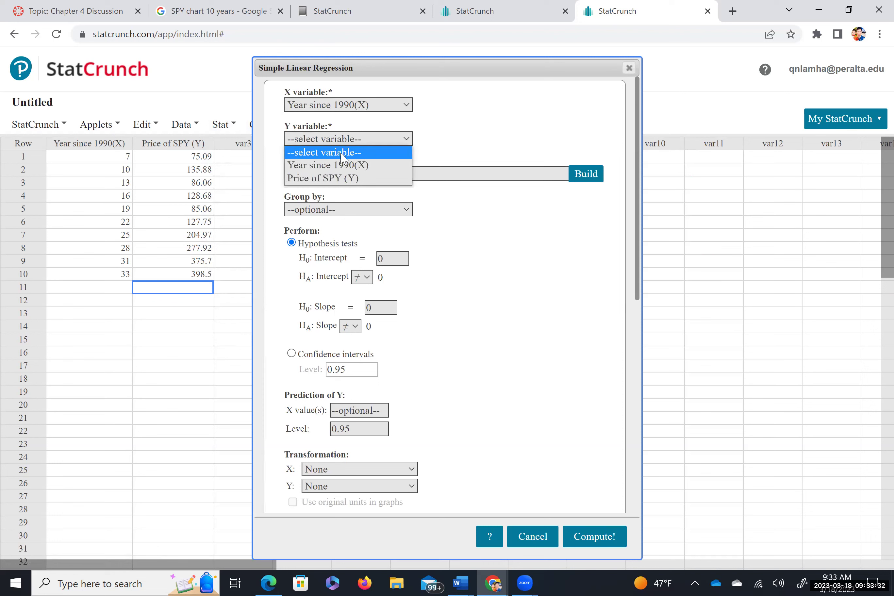
click(334, 178)
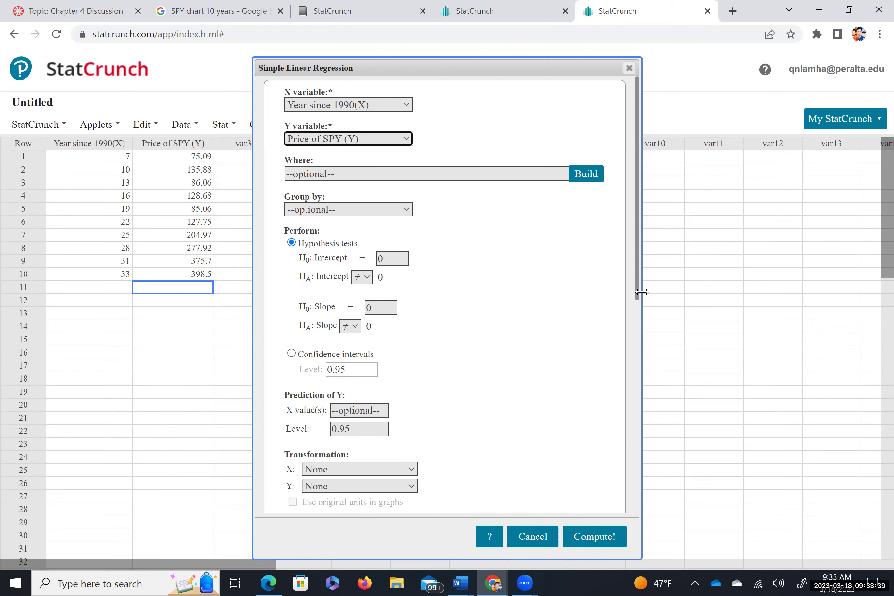
Compute the simple linear regression with the fitted line plot included.
scroll(636, 319, down, 1)
scroll(643, 369, down, 10)
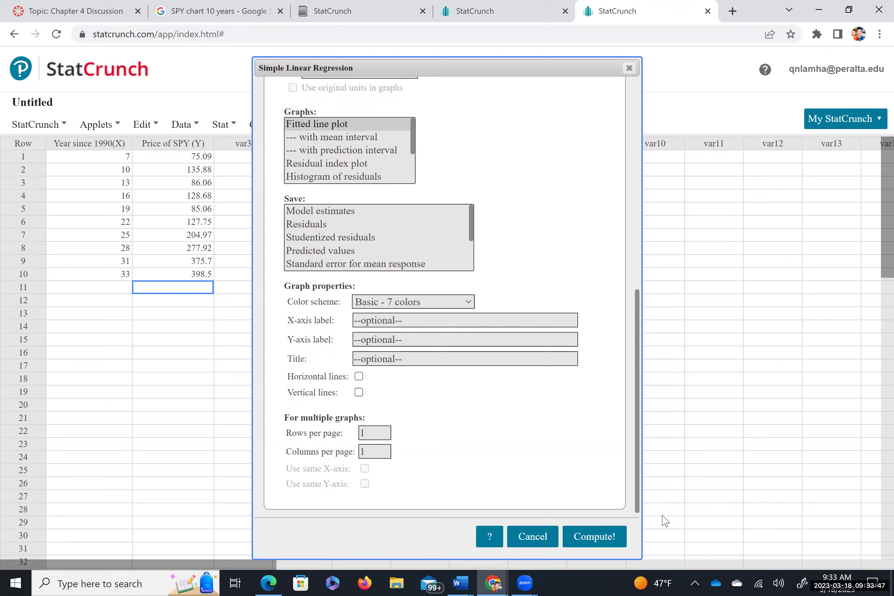
click(588, 546)
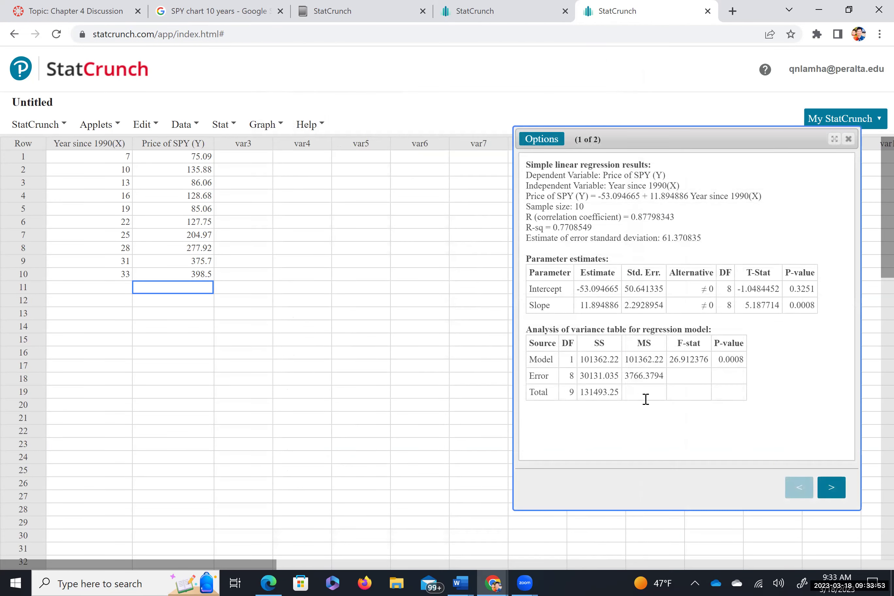
Highlight the correlation coefficient in the regression results and view the scatter plot with the fitted line.
drag(680, 217, 524, 218)
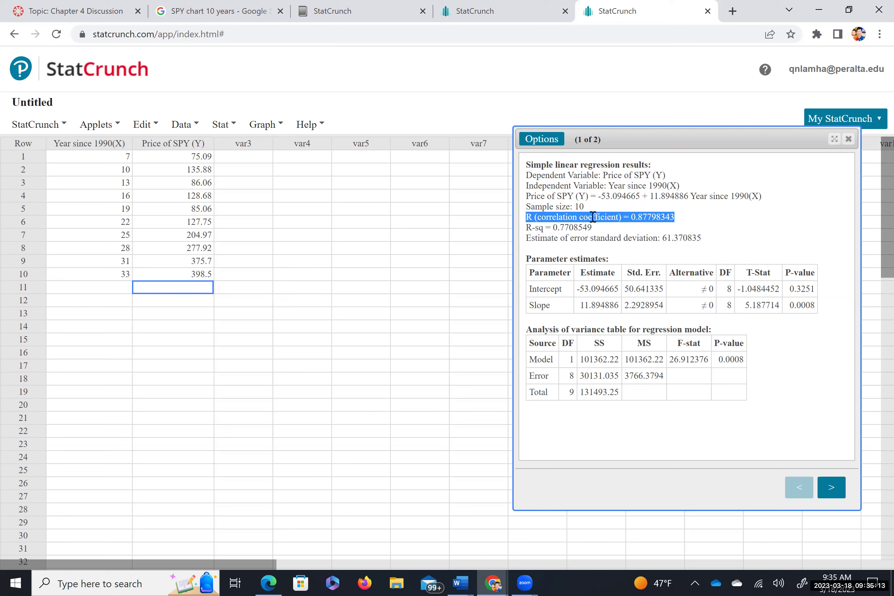
click(831, 487)
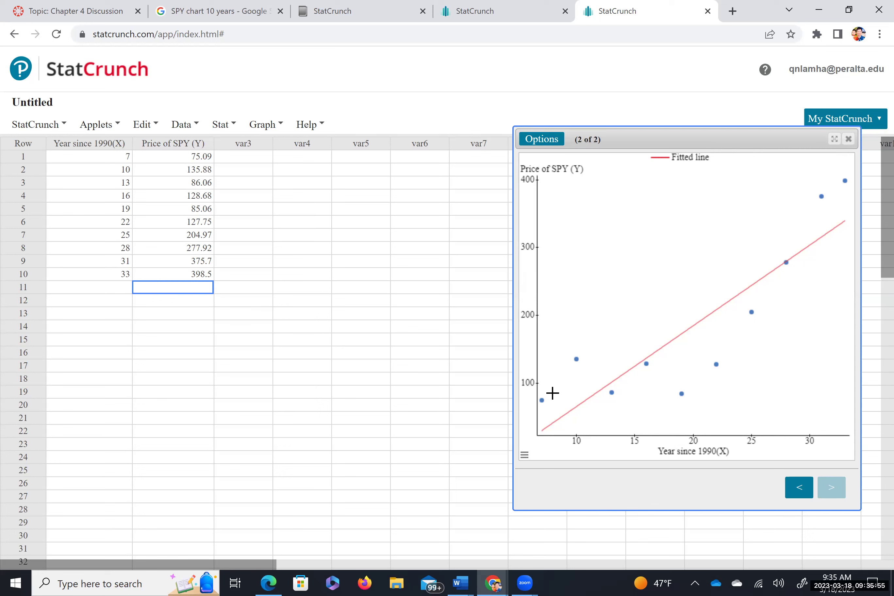
mouse_move(551, 417)
drag(238, 154, 237, 183)
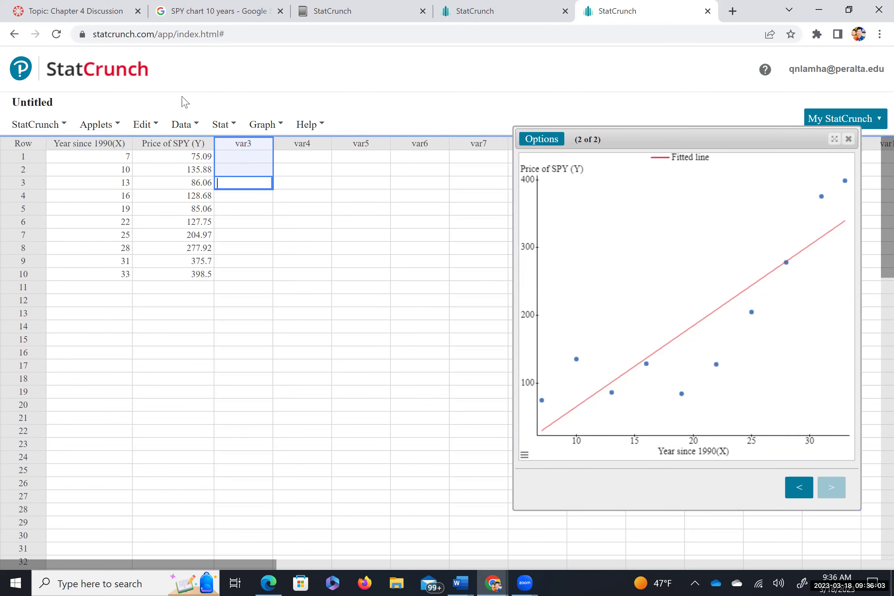
On the Chapter 4 Discussion page, annotate the relation item with "positive, linear, strong" and underline "Regression Equation" in red.
click(92, 10)
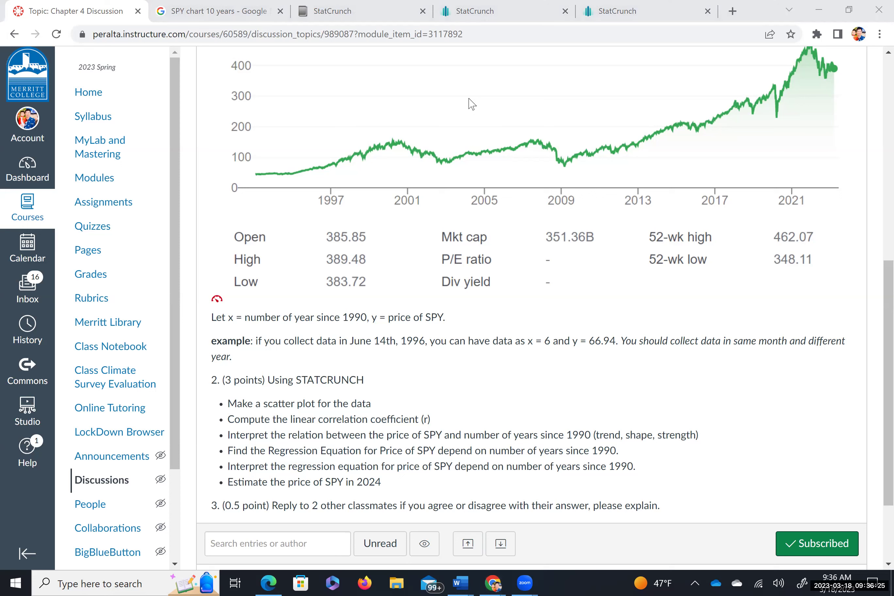
mouse_move(597, 411)
mouse_down()
mouse_move(596, 423)
mouse_move(599, 410)
mouse_move(635, 400)
mouse_move(641, 421)
mouse_up()
mouse_move(653, 400)
mouse_down()
mouse_move(651, 409)
mouse_move(682, 402)
mouse_move(681, 417)
mouse_up()
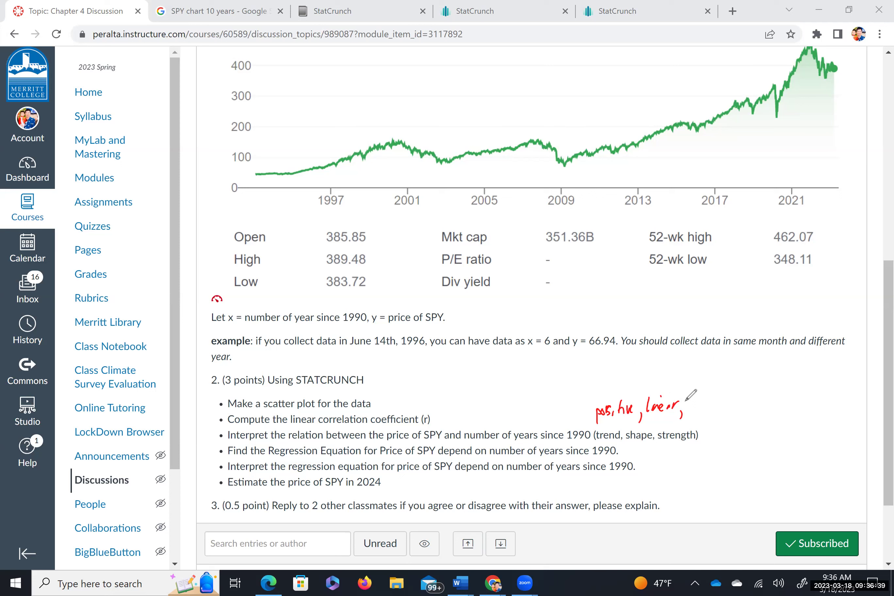
mouse_move(705, 402)
mouse_down()
mouse_move(699, 413)
mouse_move(734, 402)
mouse_up()
drag(273, 457, 356, 455)
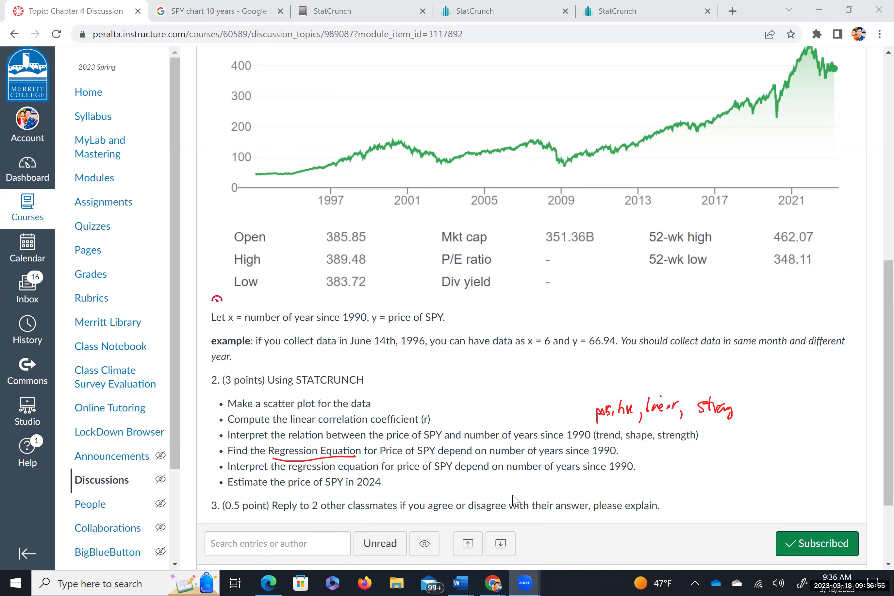
click(431, 219)
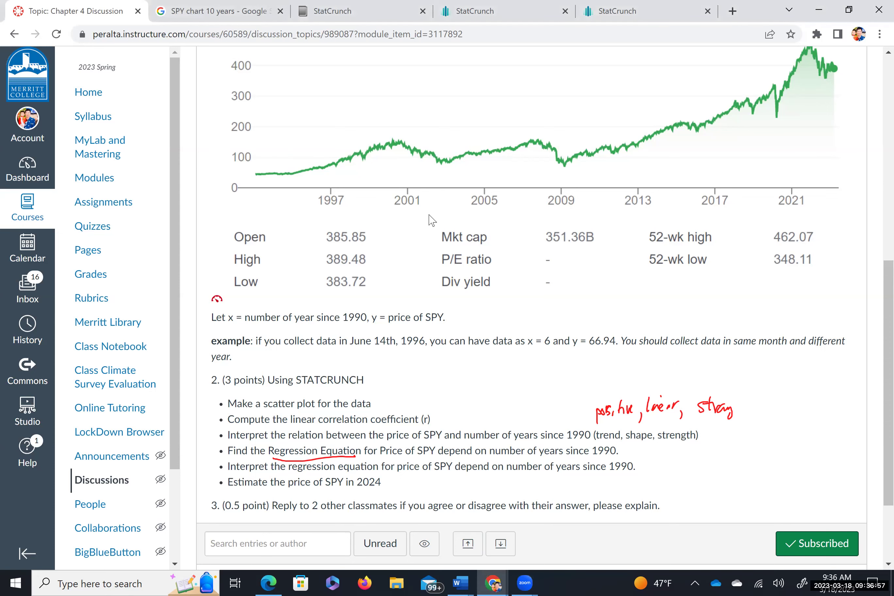
Return to the StatCrunch regression results, underline the regression equation and handwrite "y = -53." beside it.
click(633, 11)
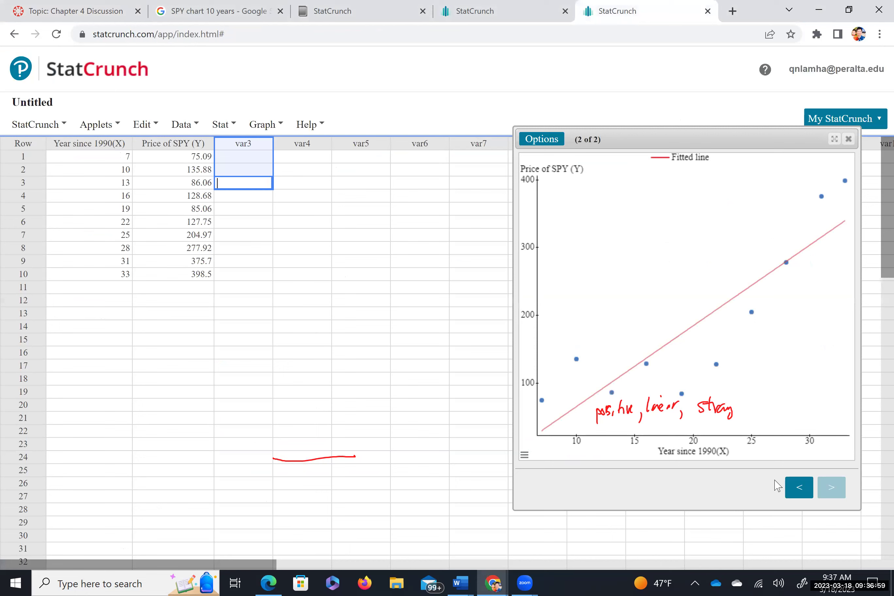
click(799, 487)
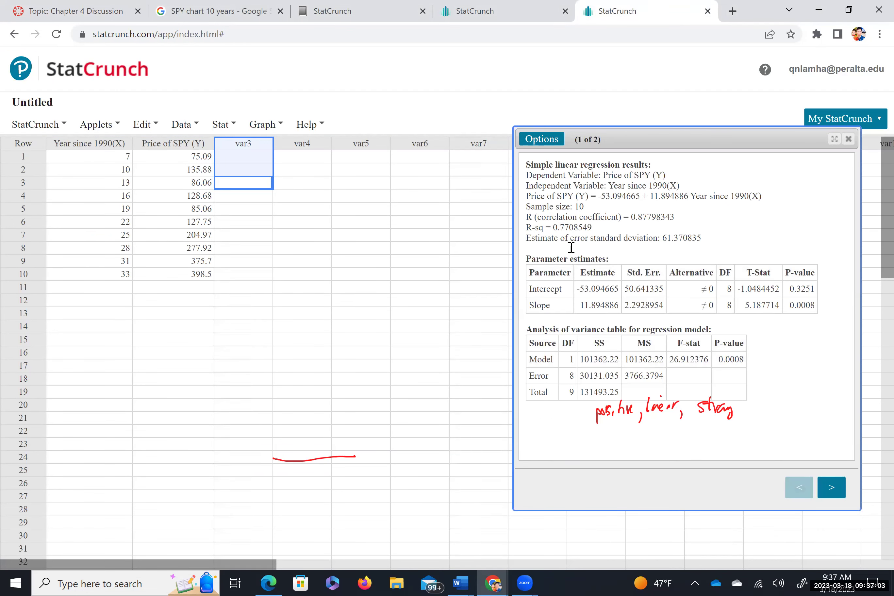
mouse_move(598, 199)
mouse_down()
mouse_move(750, 204)
mouse_move(779, 195)
mouse_move(785, 207)
mouse_move(805, 191)
mouse_up()
drag(797, 198, 821, 197)
click(837, 195)
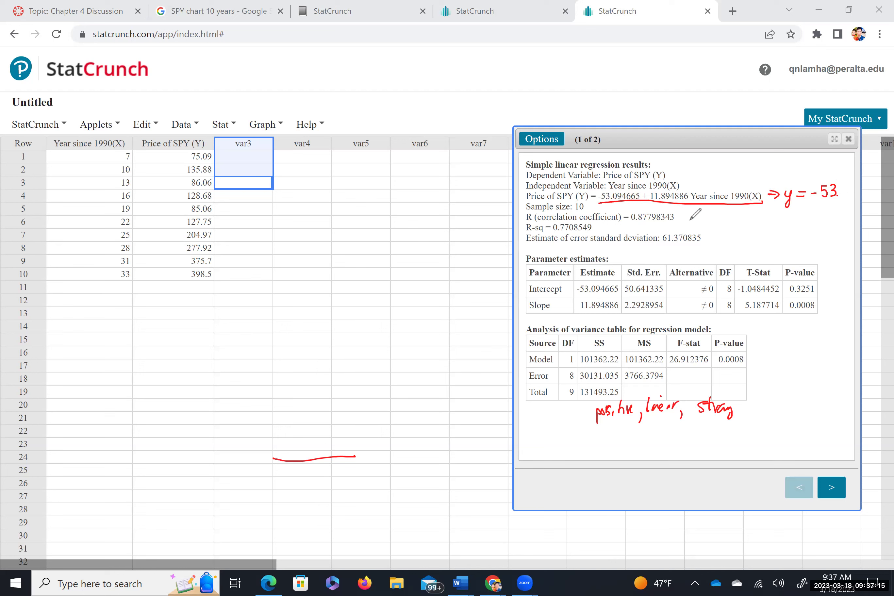